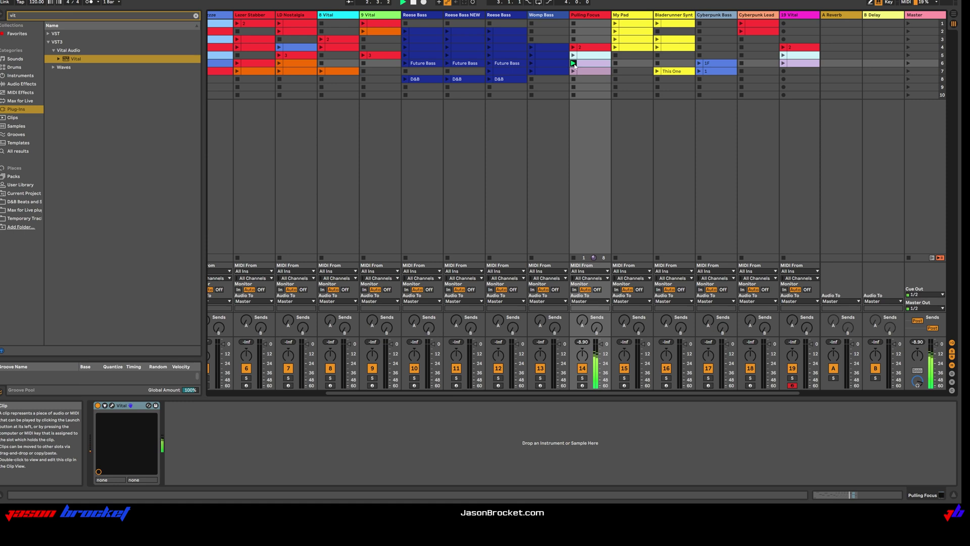
# - Audition the Pulling Focus clips in slots 5, 4 and 7
pyautogui.click(573, 55)
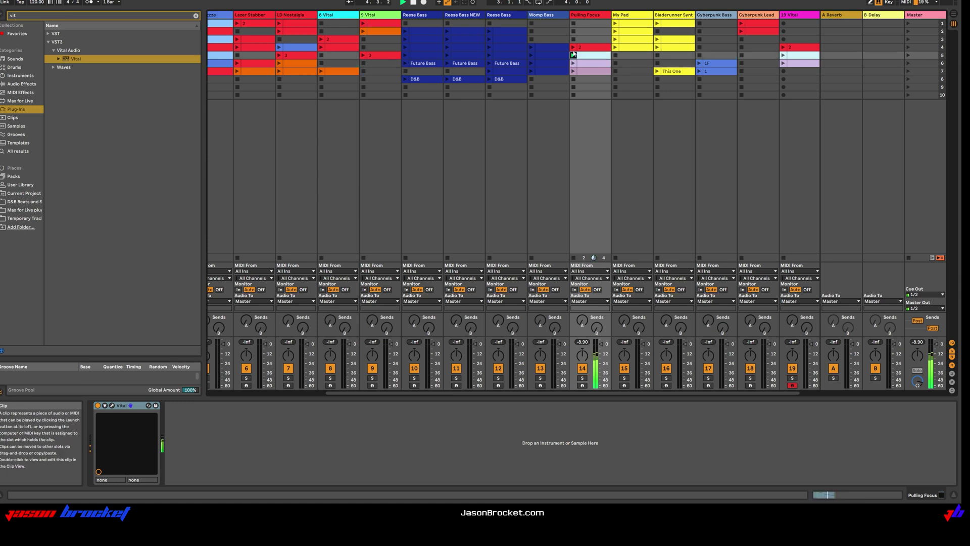
pyautogui.click(573, 47)
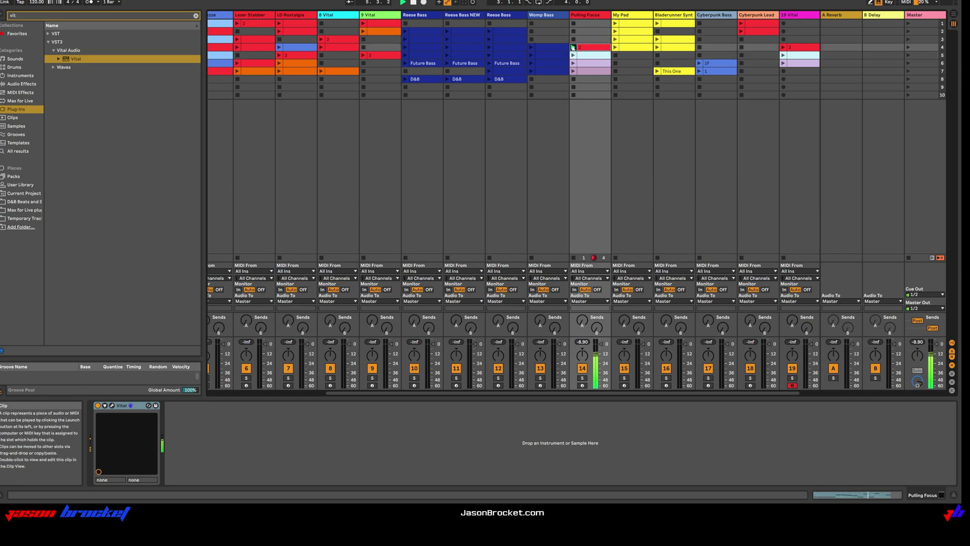
pyautogui.click(574, 71)
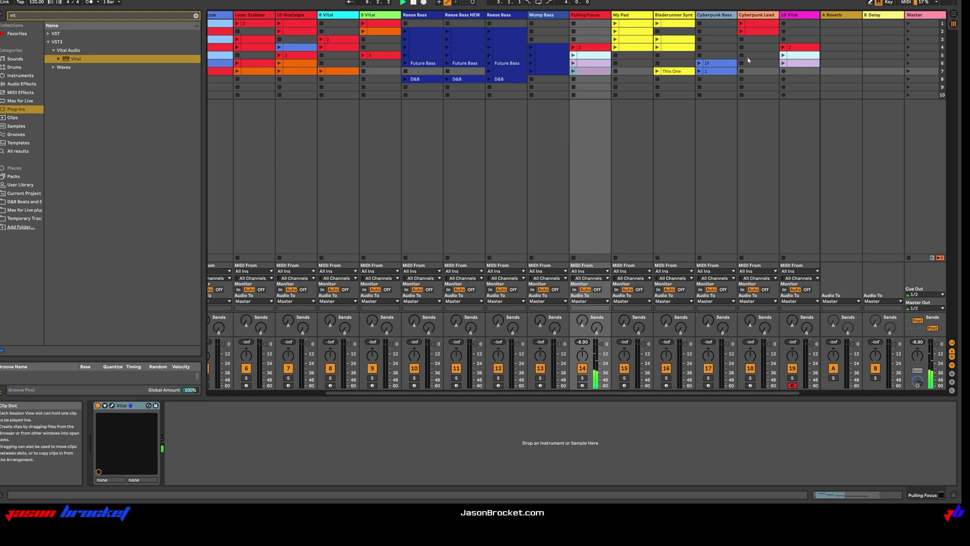
# - Switch to the 19 Vital track and select its clips in slots 4 and 5
pyautogui.click(802, 18)
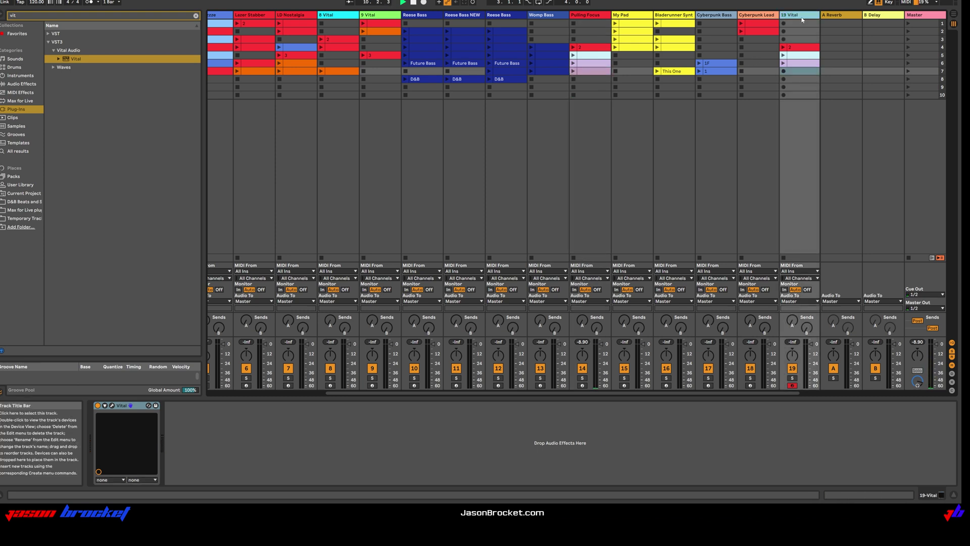
pyautogui.click(806, 48)
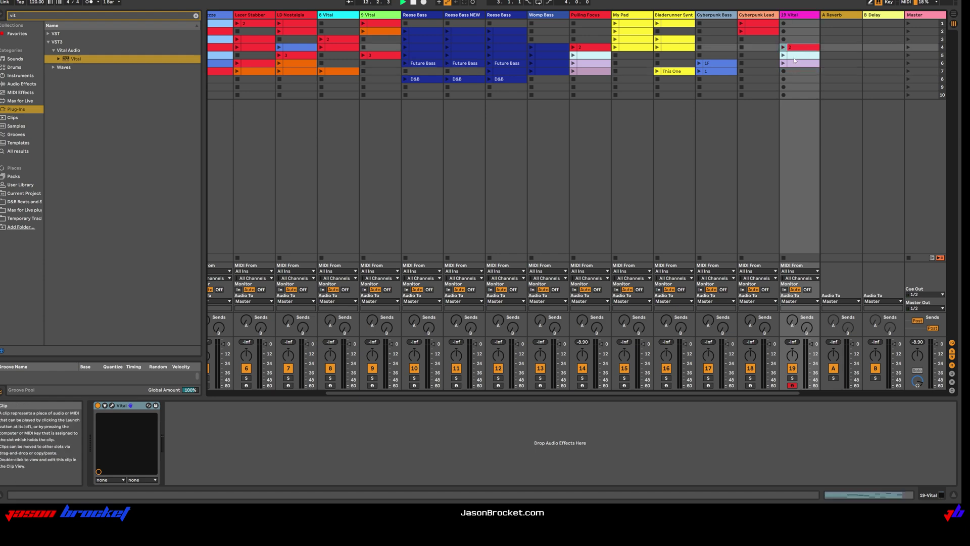
pyautogui.click(795, 59)
# - Open and launch the 19 Vital slot-6 melody clip, then show its Vital device
pyautogui.doubleClick(797, 63)
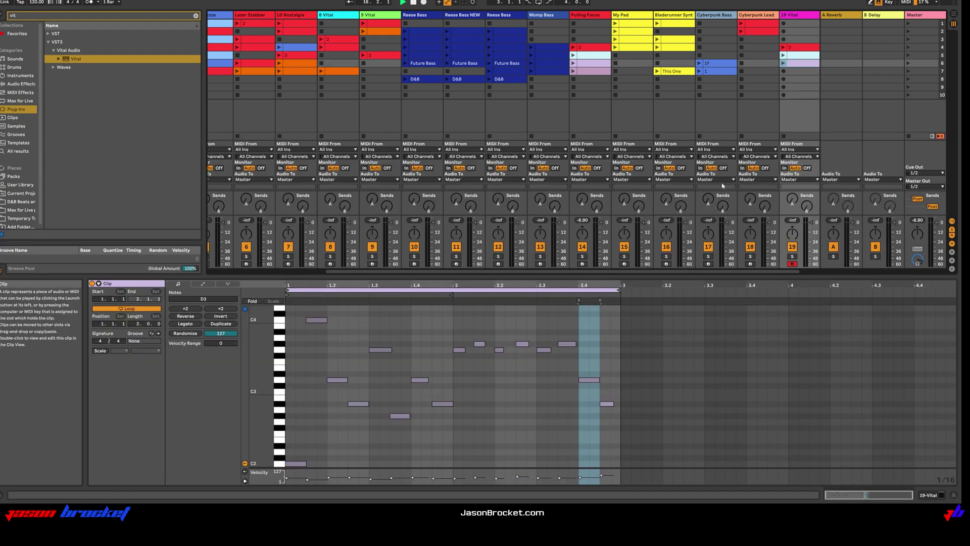
pyautogui.click(784, 63)
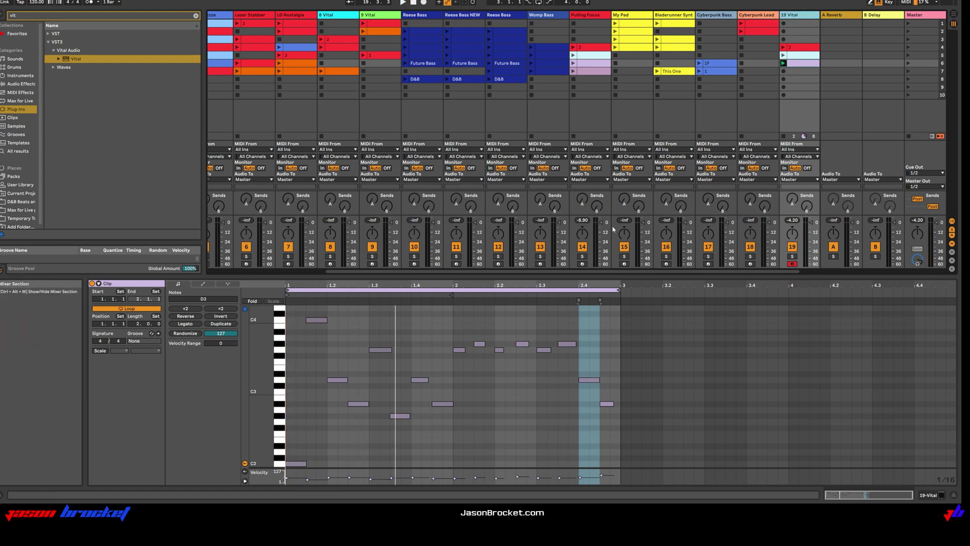
pyautogui.hotkey('shift', 'Tab')
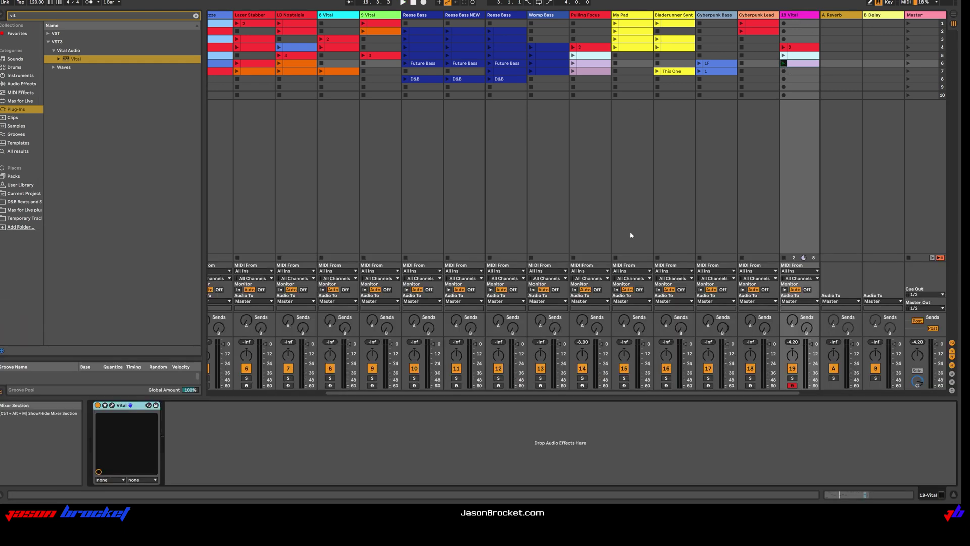
# - Open Vital and load the A Pro Filter wavetable into oscillator 1 at frame about 181
pyautogui.click(112, 406)
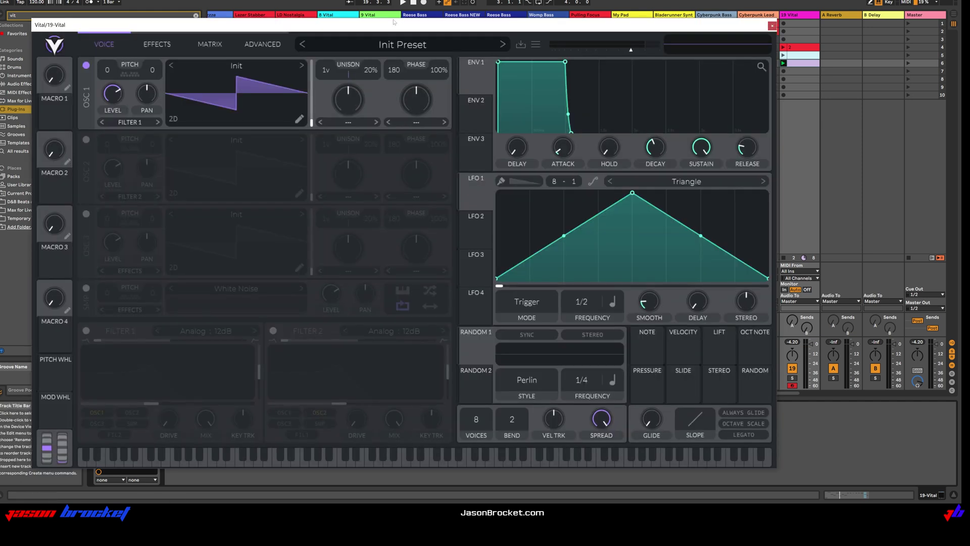
pyautogui.moveTo(378, 26); pyautogui.dragTo(491, 29)
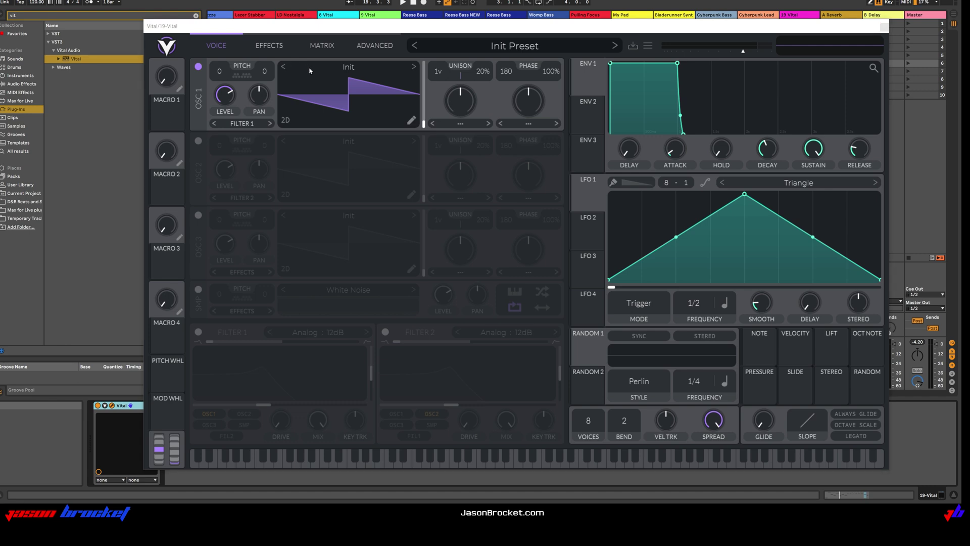
pyautogui.click(337, 67)
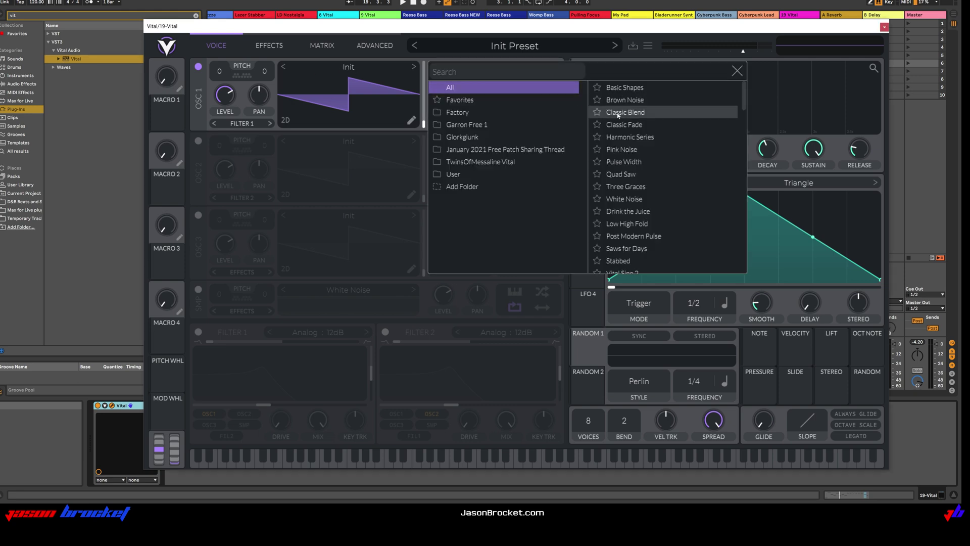
pyautogui.scroll(-5, 617, 115)
pyautogui.scroll(-5, 618, 115)
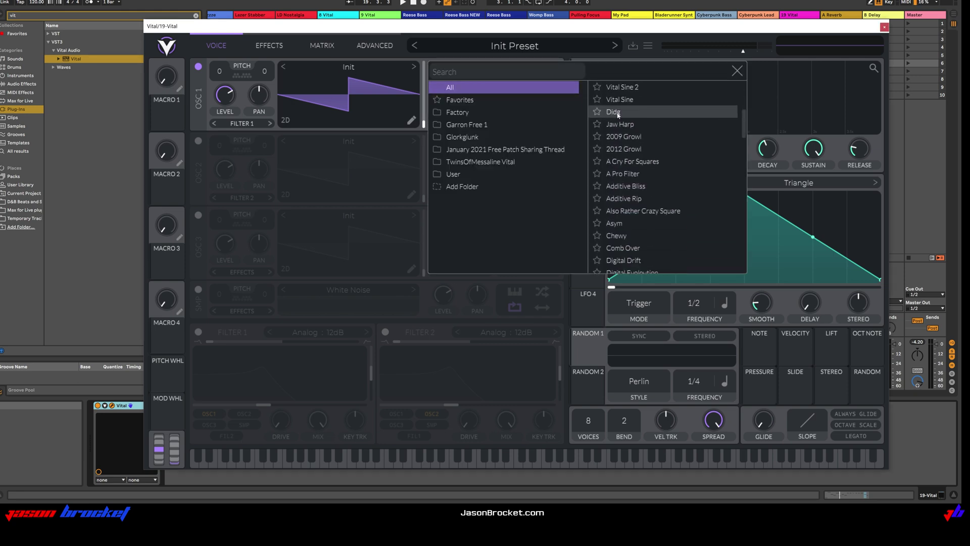
pyautogui.click(622, 132)
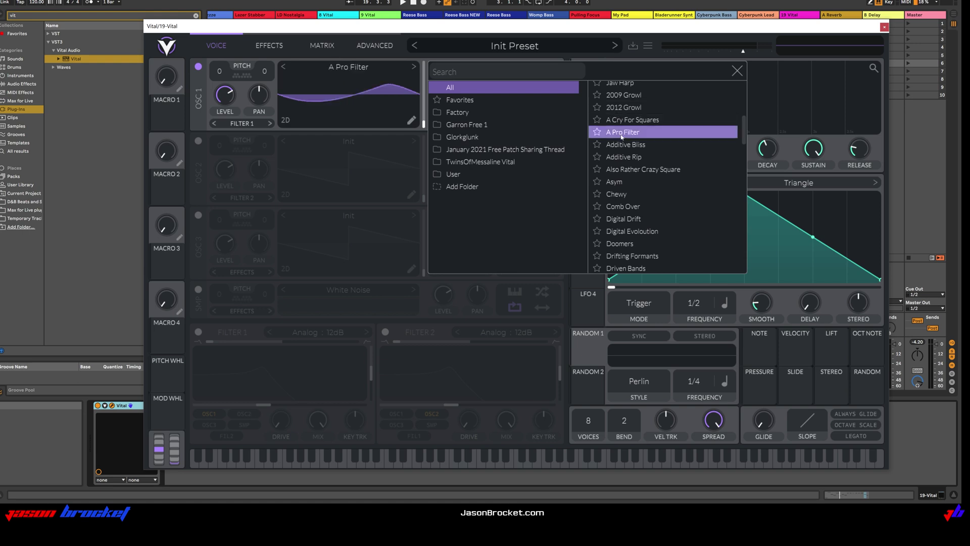
pyautogui.click(739, 72)
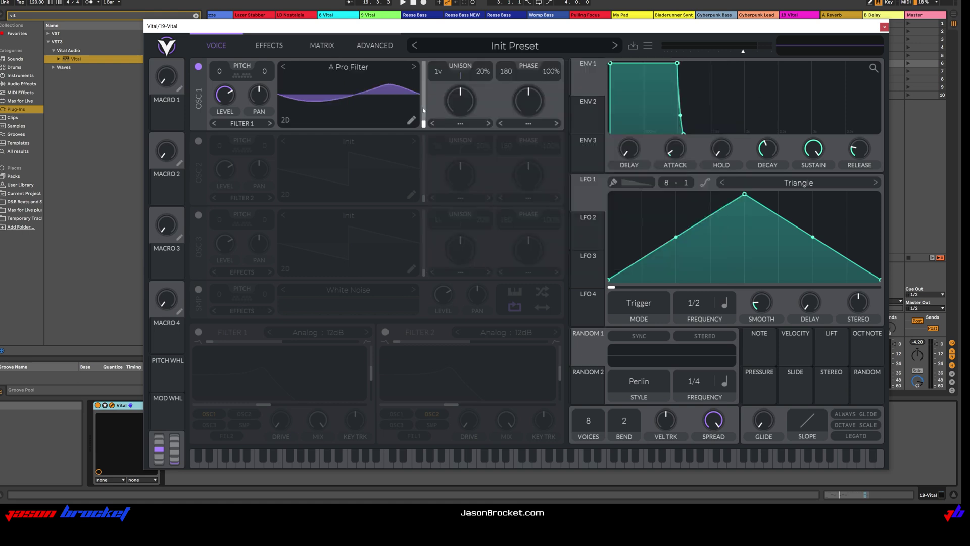
pyautogui.moveTo(424, 126); pyautogui.dragTo(424, 78)
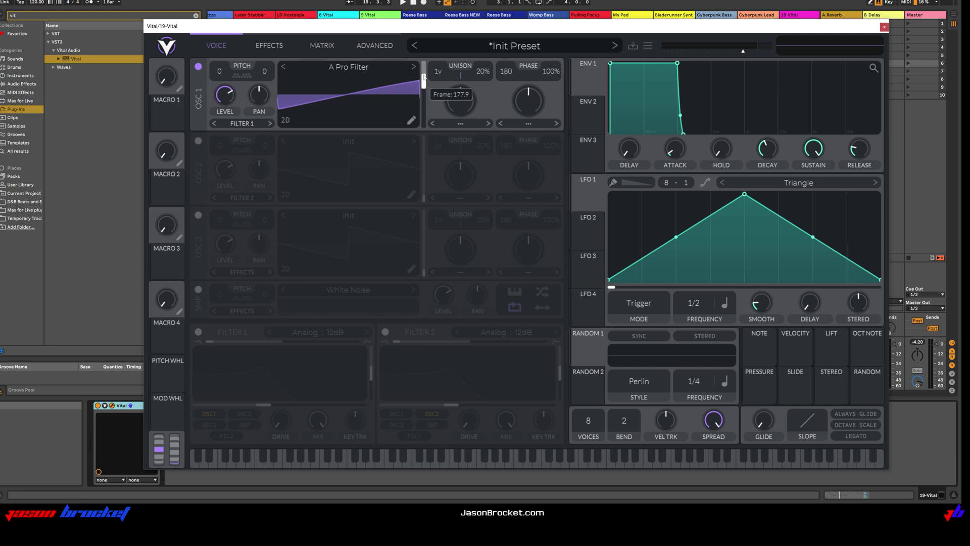
pyautogui.moveTo(424, 77); pyautogui.dragTo(424, 76)
# - Set oscillator 1's warp to FM OSC 3 with the amount at 66.5%
pyautogui.press('space')
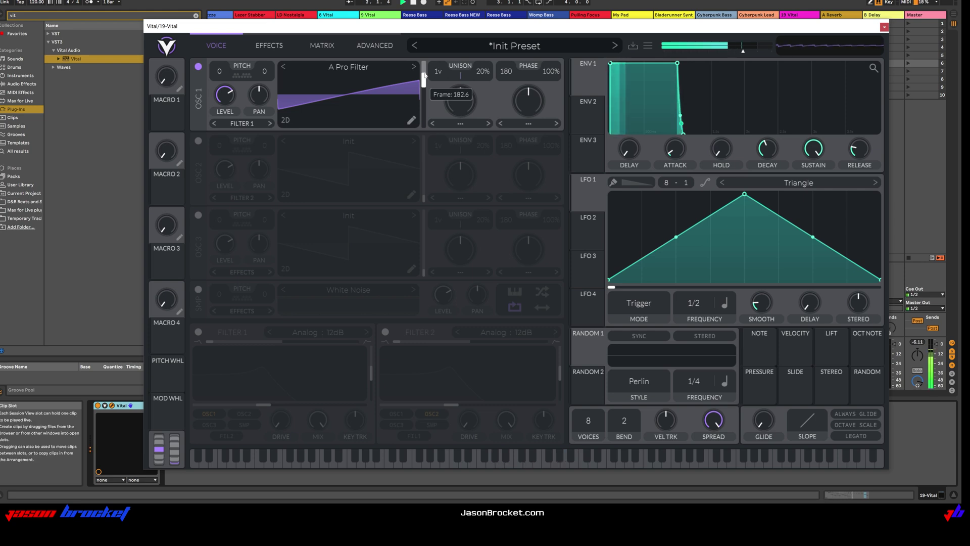
pyautogui.click(529, 124)
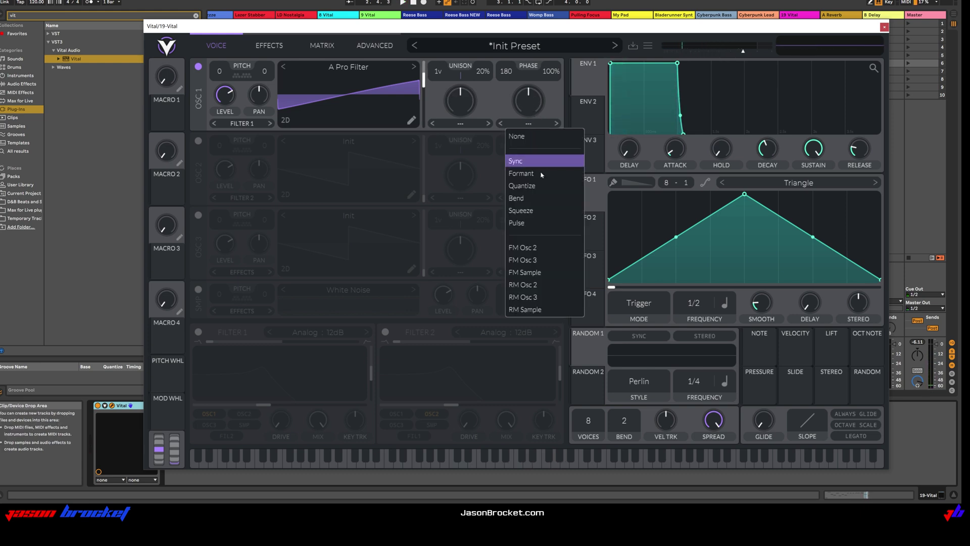
pyautogui.click(543, 260)
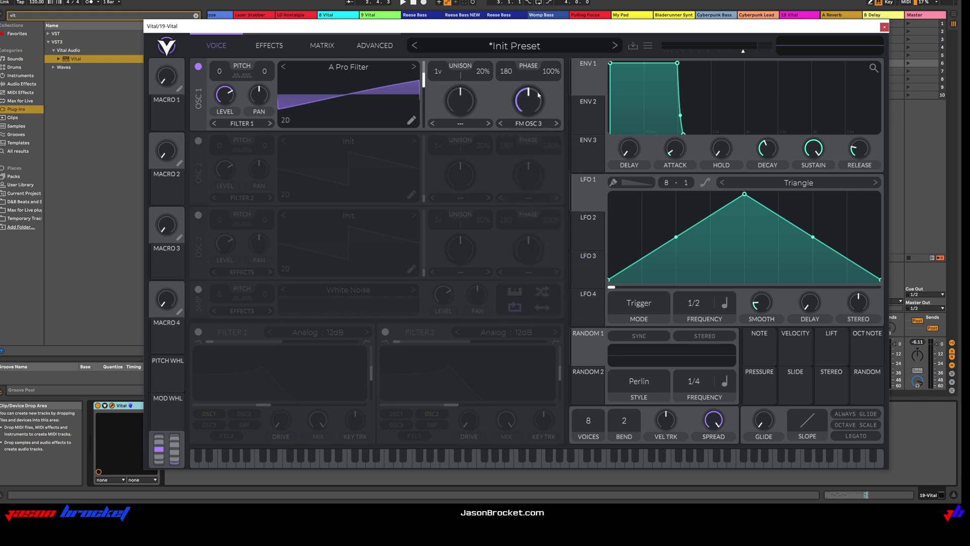
pyautogui.press('space')
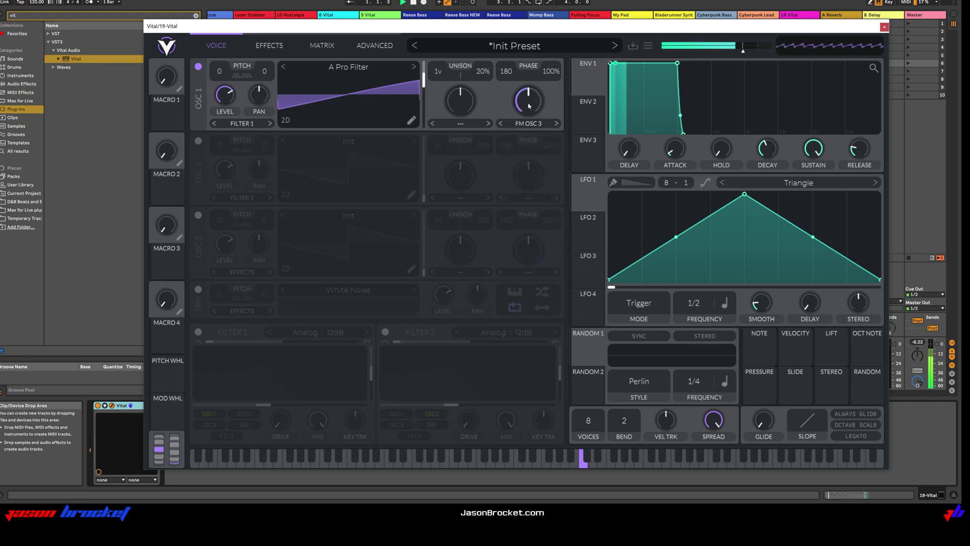
pyautogui.moveTo(529, 106); pyautogui.dragTo(536, 96)
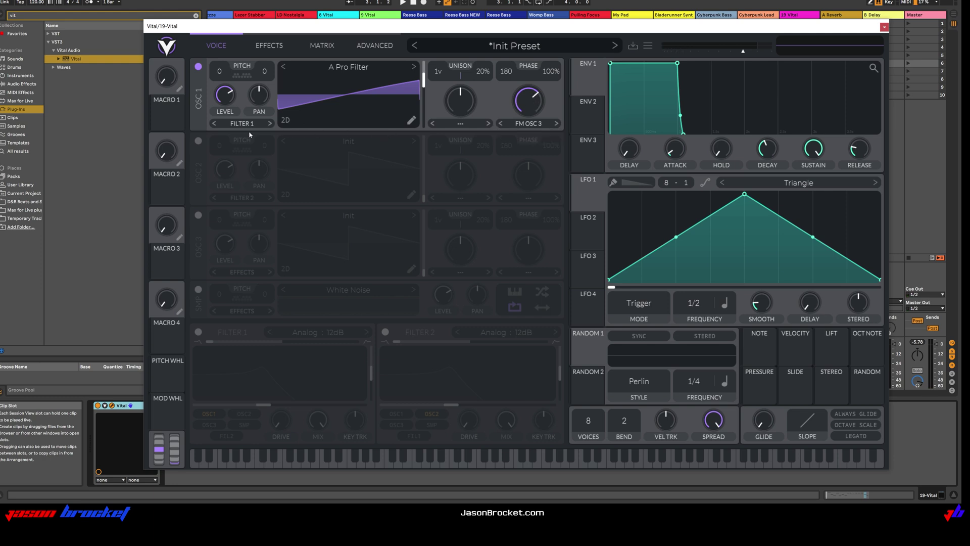
# - Enable oscillator 2 and load the Chewy wavetable into it
pyautogui.click(198, 141)
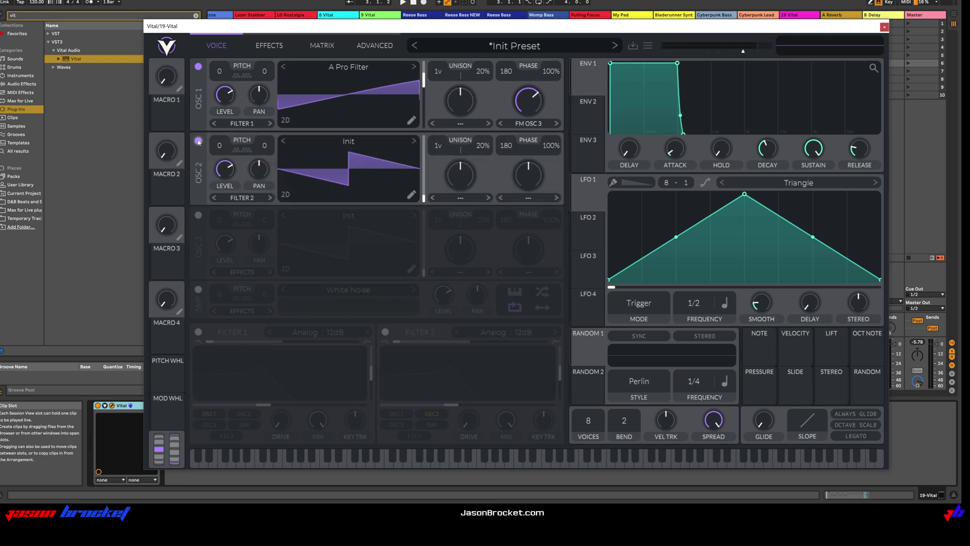
pyautogui.click(354, 142)
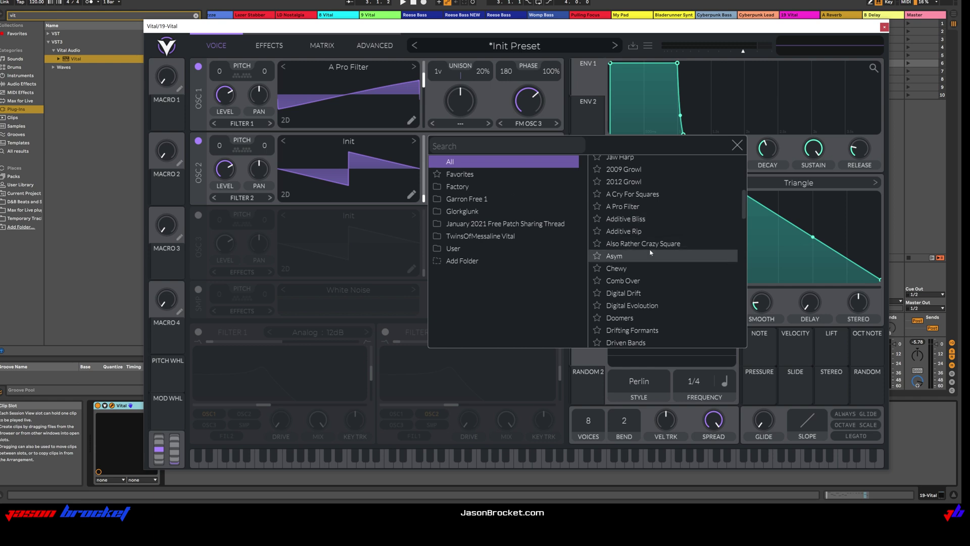
pyautogui.click(657, 268)
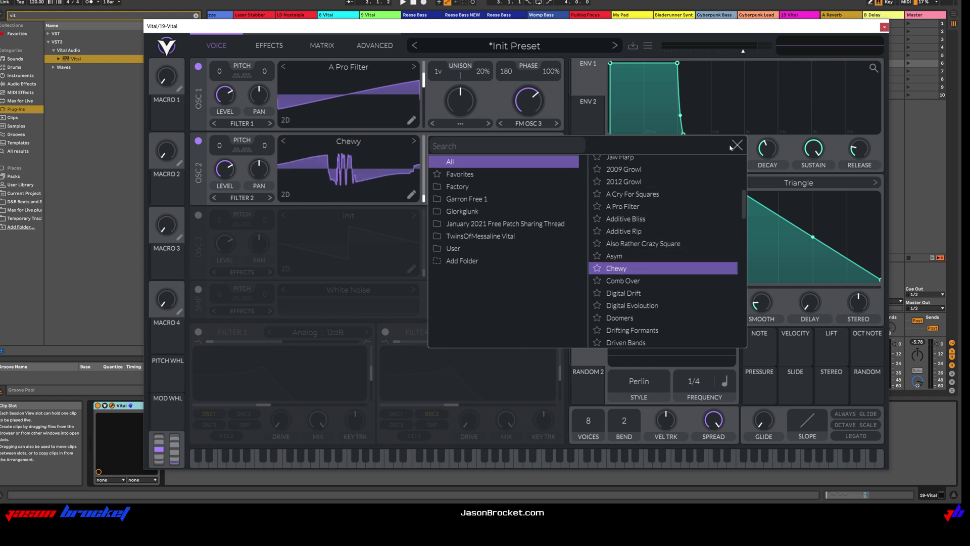
pyautogui.click(738, 145)
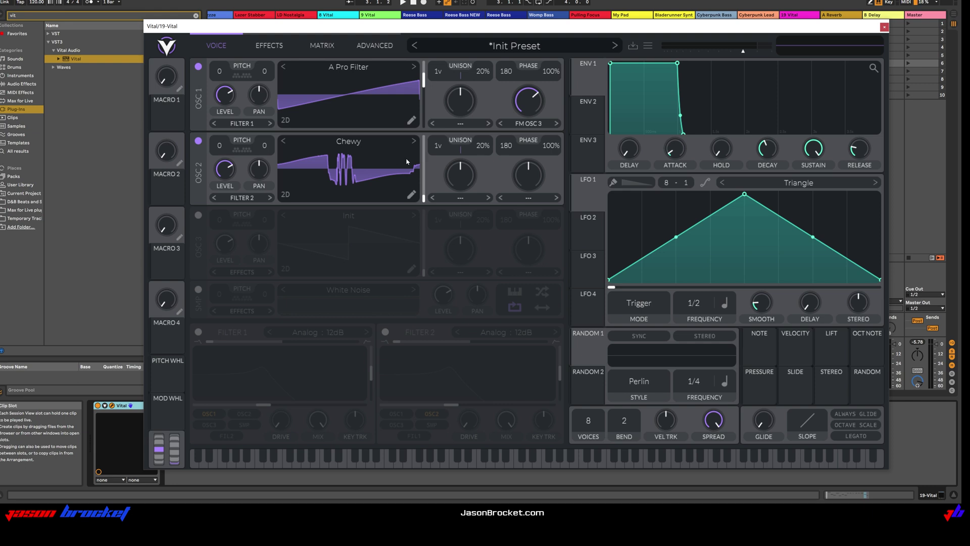
# - Set oscillator 2 to phase 0, no phase randomization, pitch -6, and enable oscillator 3
pyautogui.moveTo(510, 148); pyautogui.dragTo(509, 182)
pyautogui.moveTo(552, 155); pyautogui.dragTo(552, 187)
pyautogui.press('space')
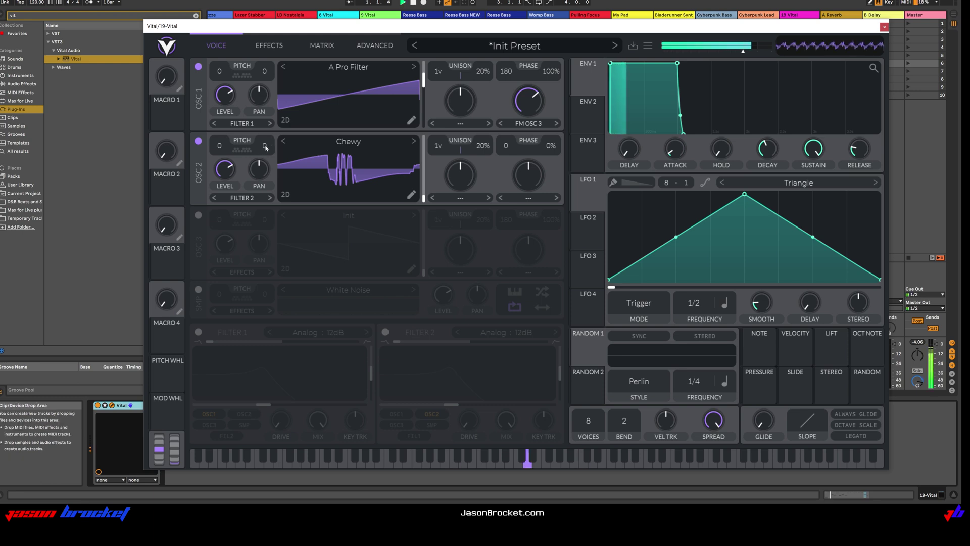
pyautogui.moveTo(266, 148); pyautogui.dragTo(227, 182)
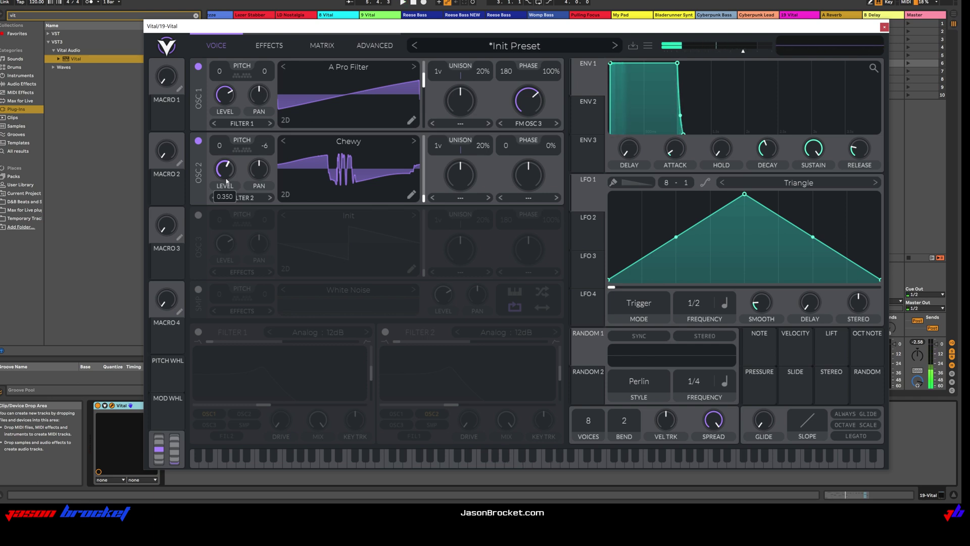
pyautogui.click(199, 216)
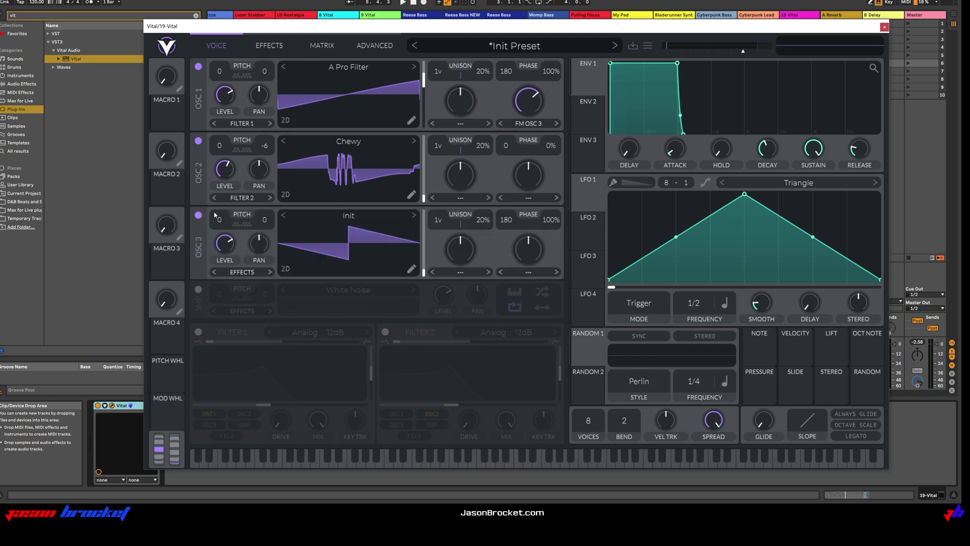
# - Load Basic Shapes into oscillator 3 and morph it from sine to square
pyautogui.click(389, 218)
pyautogui.scroll(-5, 604, 282)
pyautogui.click(606, 236)
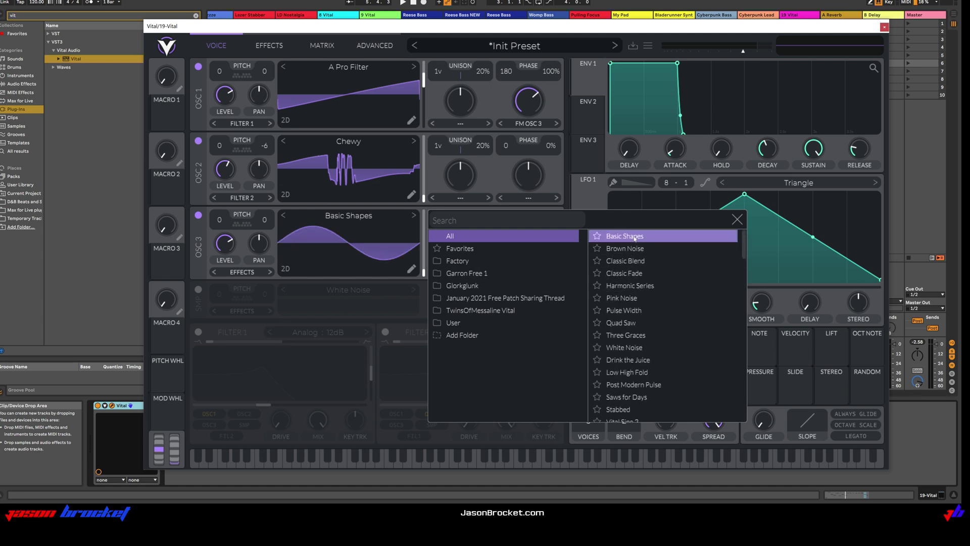
pyautogui.click(737, 220)
pyautogui.moveTo(423, 270); pyautogui.dragTo(423, 231)
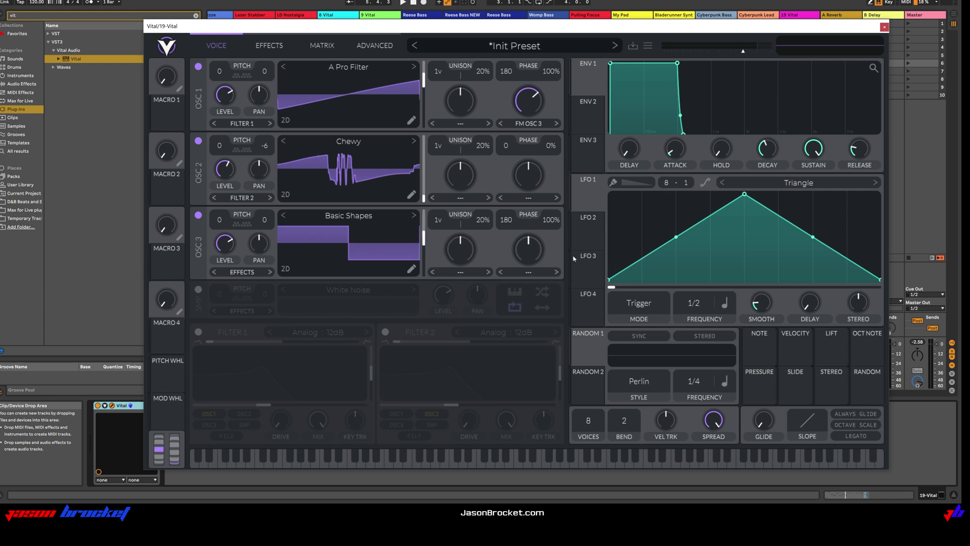
# - Set oscillator 3's phase to 34 and lower its level slightly
pyautogui.moveTo(506, 223); pyautogui.dragTo(544, 225)
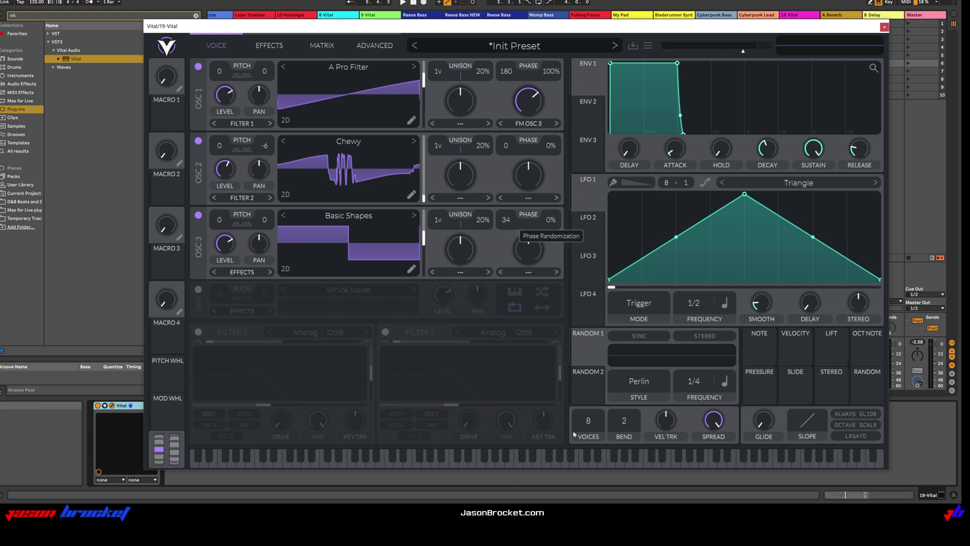
pyautogui.press('space')
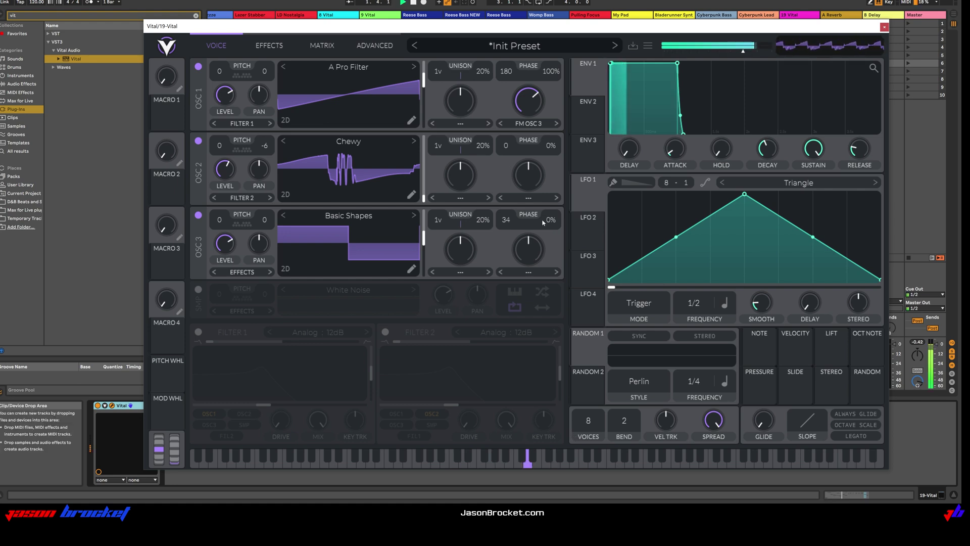
pyautogui.moveTo(229, 247)
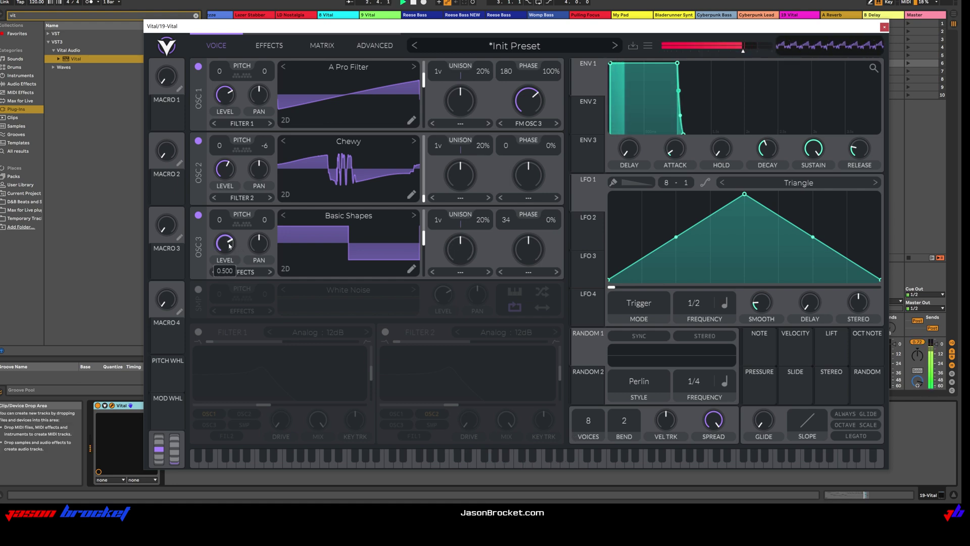
pyautogui.moveTo(229, 246); pyautogui.dragTo(230, 254)
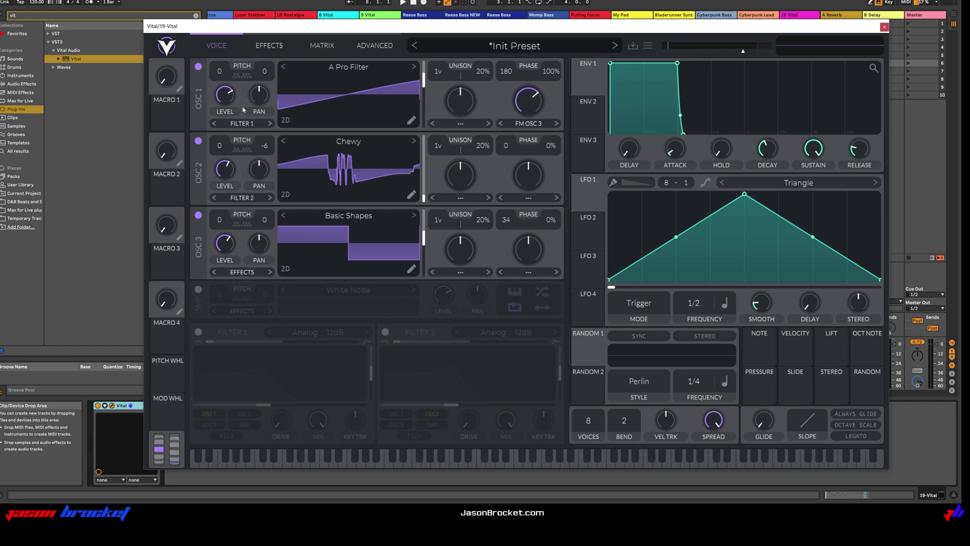
pyautogui.click(235, 200)
# - Route oscillator 2 to Filter 1 and oscillator 3 to Filter 2
pyautogui.click(245, 213)
pyautogui.click(244, 273)
pyautogui.click(245, 301)
# - Enable Filter 1 with resonance near 27% and cutoff raised to 22.95 semitones
pyautogui.click(198, 332)
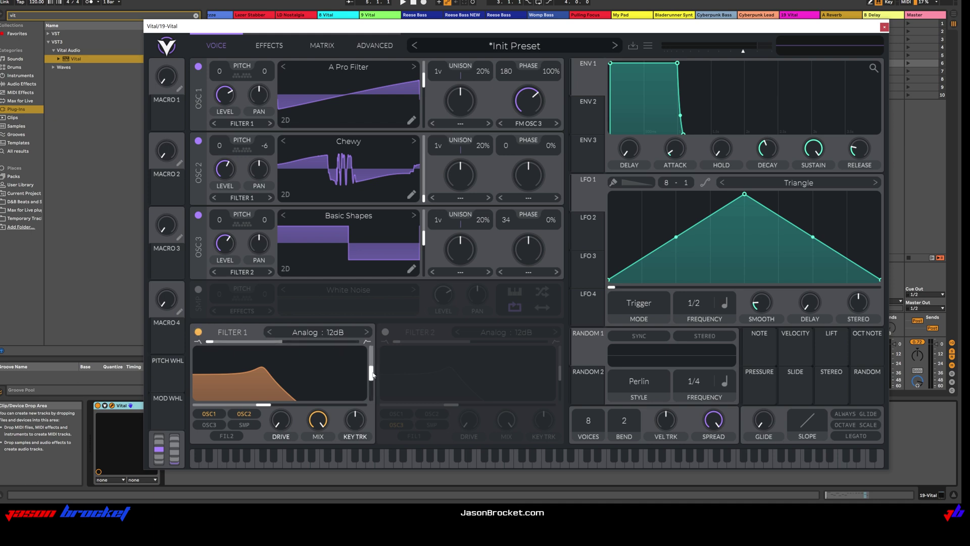
pyautogui.moveTo(372, 375); pyautogui.dragTo(373, 387)
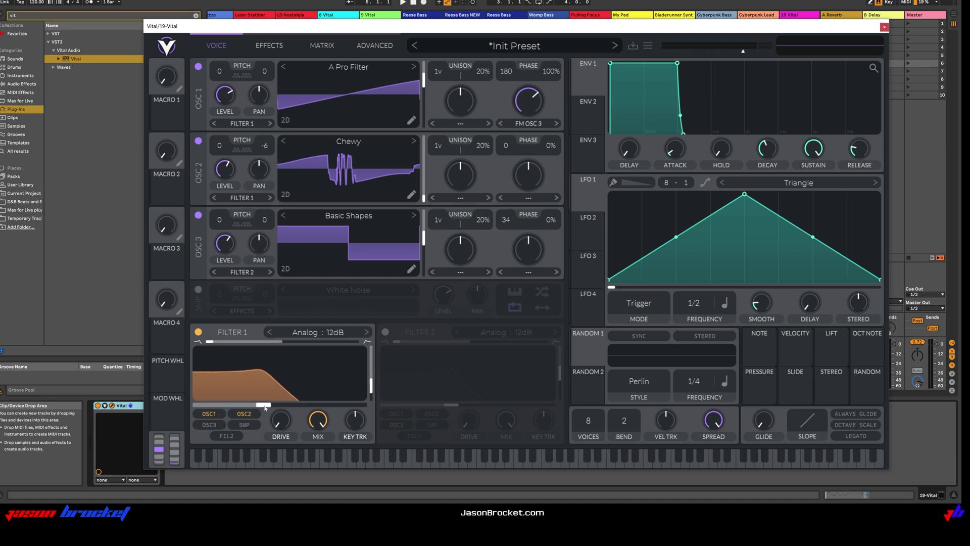
pyautogui.moveTo(265, 407); pyautogui.dragTo(296, 408)
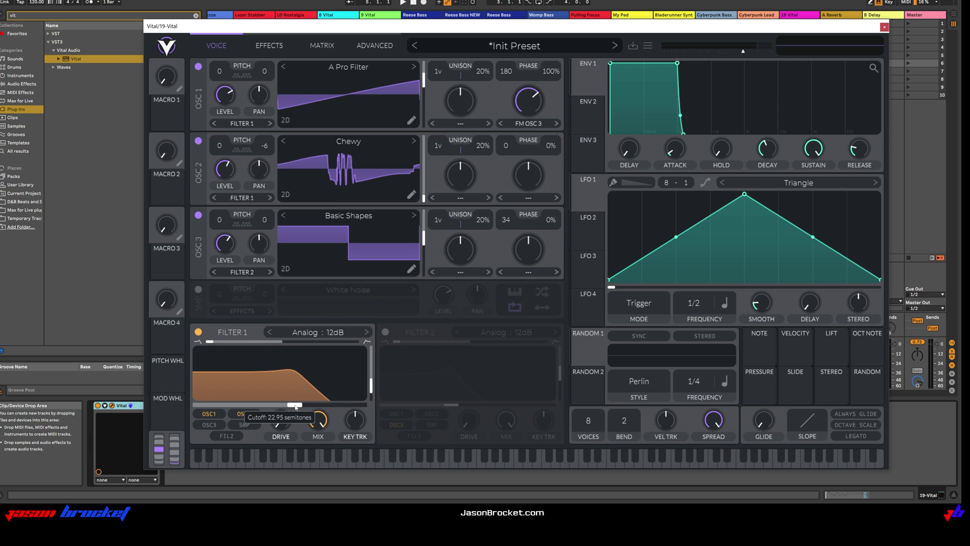
pyautogui.press('space')
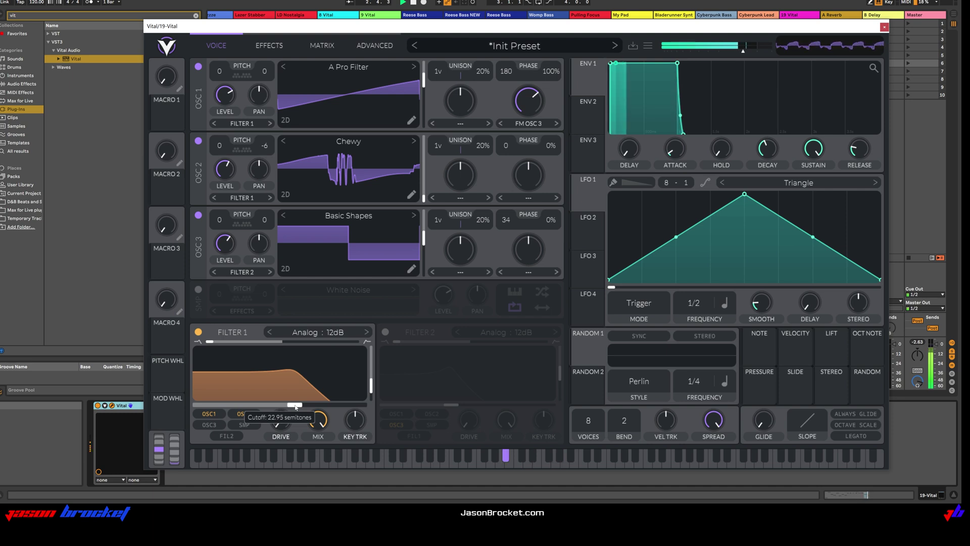
# - Enable Filter 2 and change its model to Dirty 12dB
pyautogui.press('space')
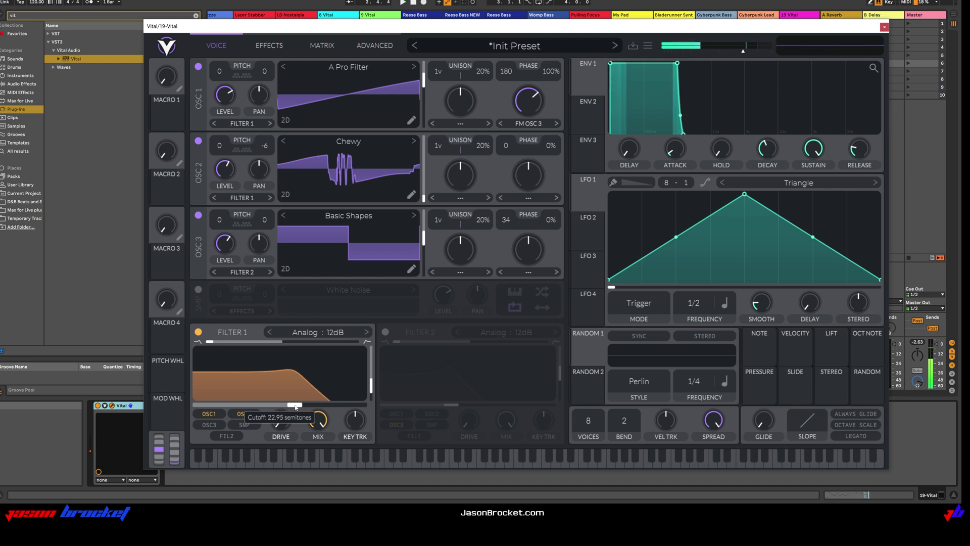
pyautogui.click(386, 333)
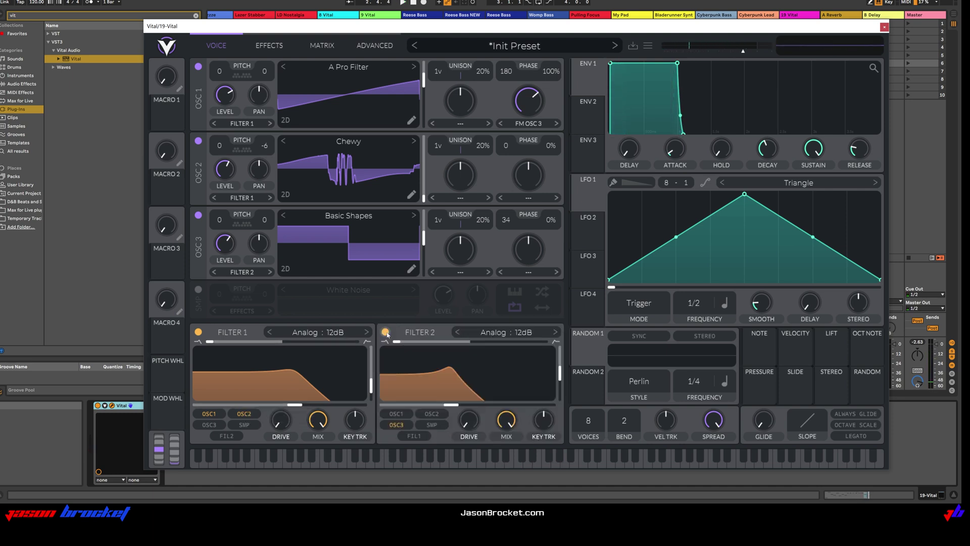
pyautogui.click(495, 335)
pyautogui.click(583, 349)
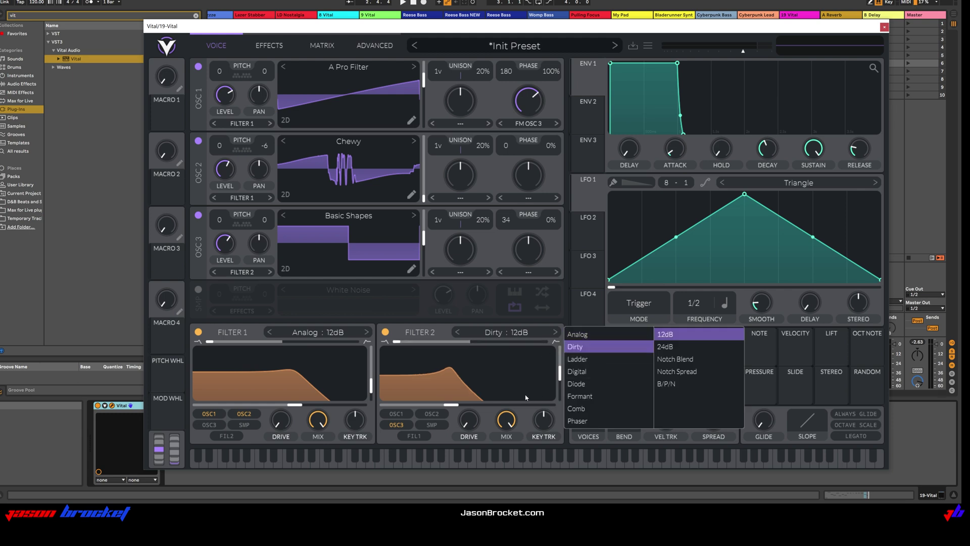
pyautogui.click(560, 376)
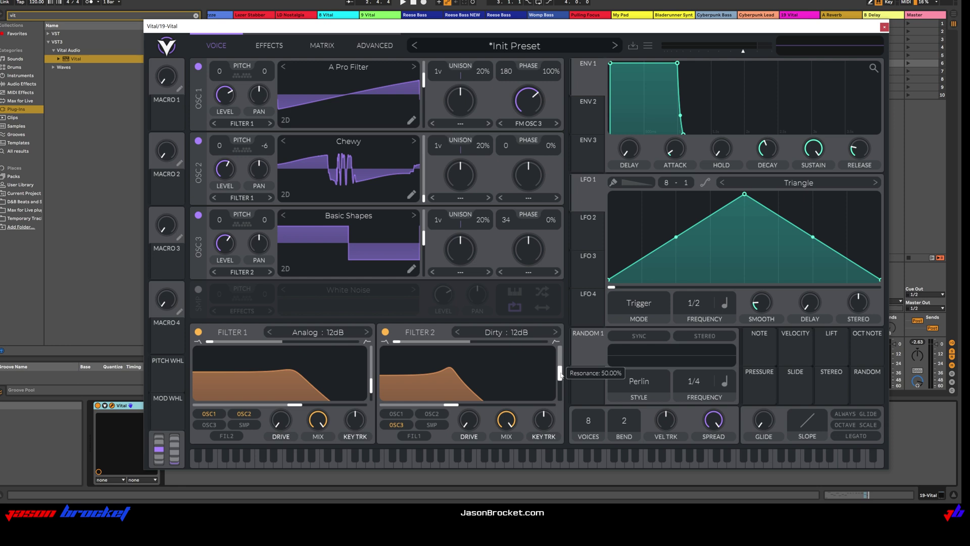
# - Lower Filter 2's resonance and raise its cutoff to about 10.90 semitones
pyautogui.moveTo(561, 376); pyautogui.dragTo(560, 386)
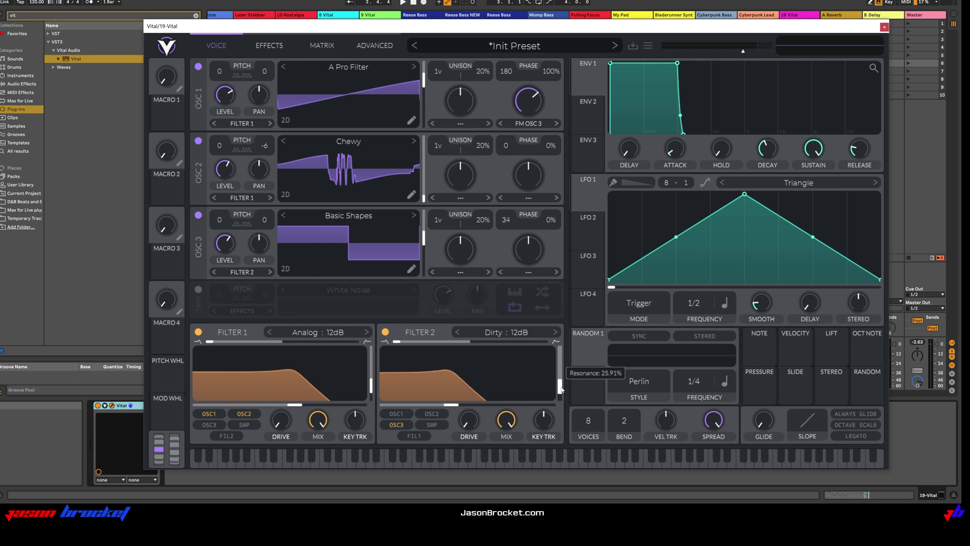
pyautogui.moveTo(561, 388); pyautogui.dragTo(561, 389)
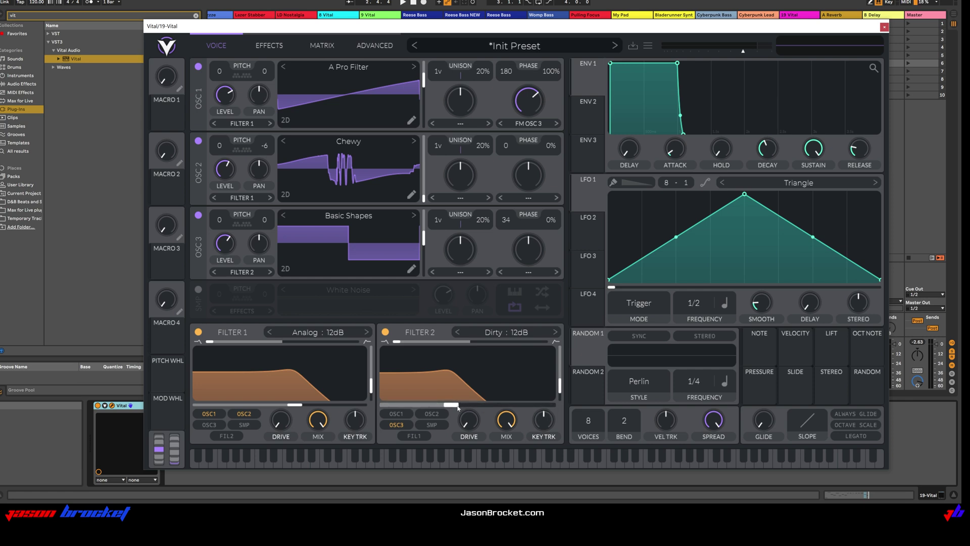
pyautogui.press('space')
pyautogui.moveTo(445, 408); pyautogui.dragTo(462, 410)
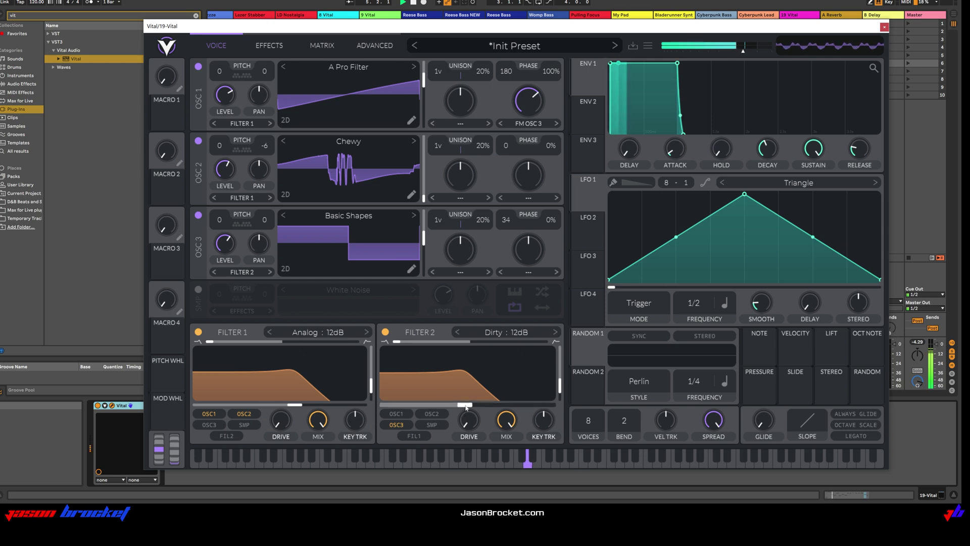
pyautogui.moveTo(466, 404); pyautogui.dragTo(469, 406)
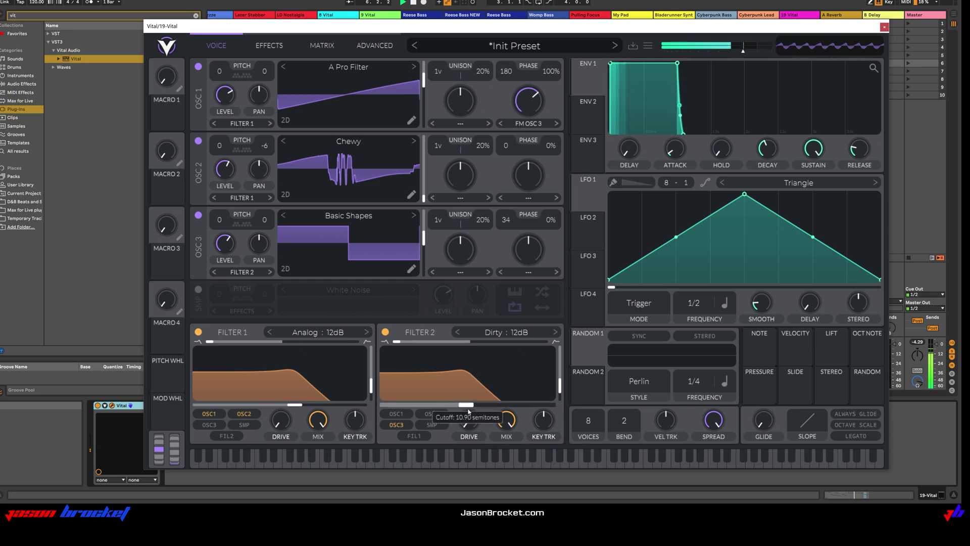
pyautogui.press('space')
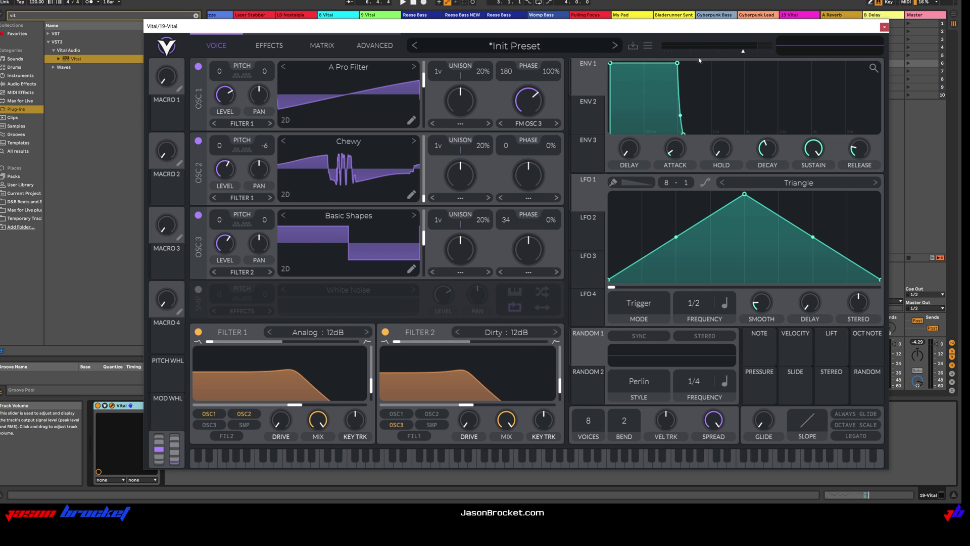
# - Shorten Envelope 1's hold time for a quick, plucky drop
pyautogui.press('space')
pyautogui.moveTo(677, 64); pyautogui.dragTo(639, 57)
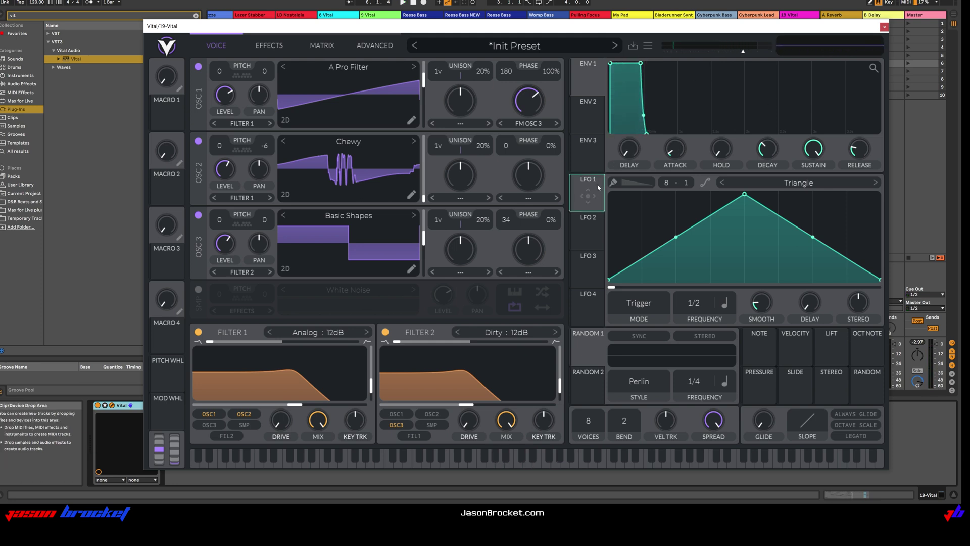
# - Give LFO 1 a Sin shape with an earlier peak and raised start and end
pyautogui.click(798, 186)
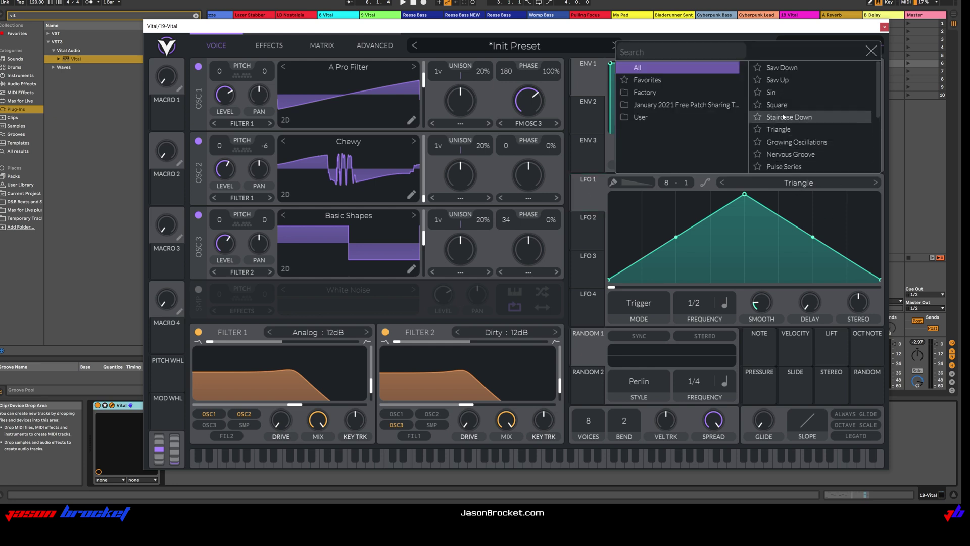
pyautogui.click(780, 93)
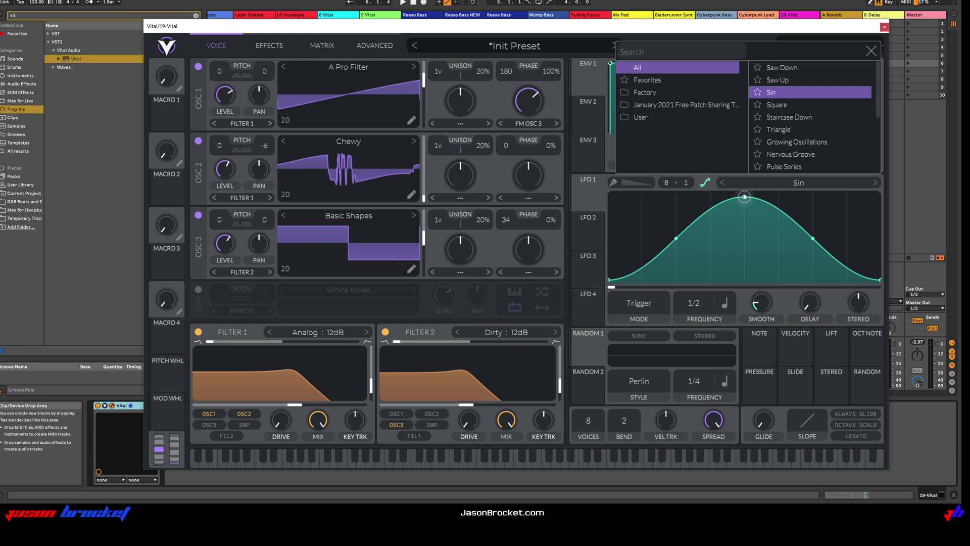
pyautogui.moveTo(745, 196); pyautogui.dragTo(676, 194)
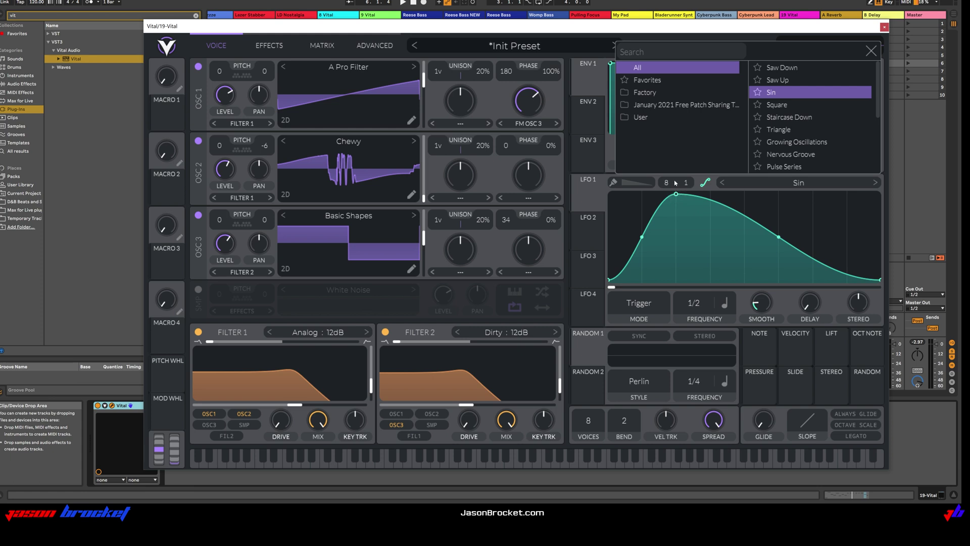
pyautogui.moveTo(609, 279); pyautogui.dragTo(607, 260)
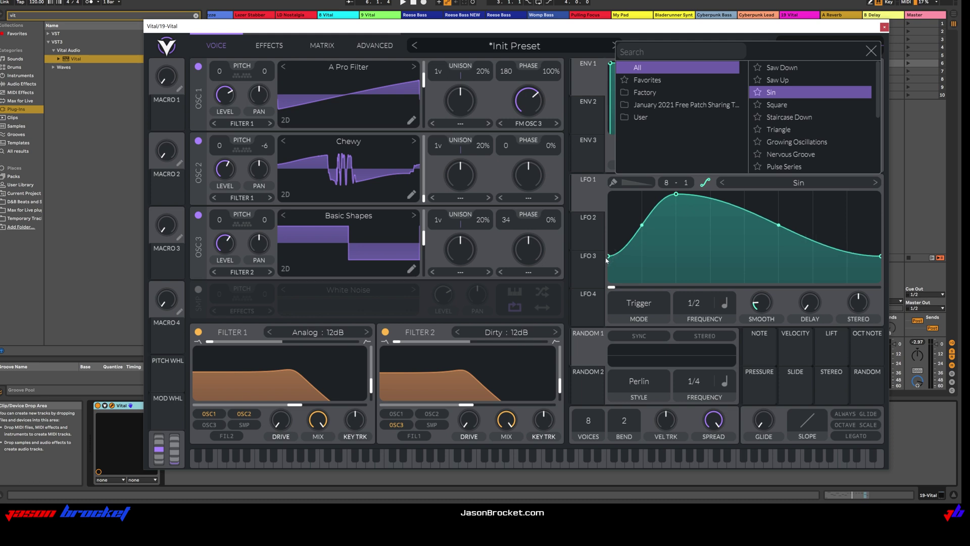
pyautogui.click(587, 197)
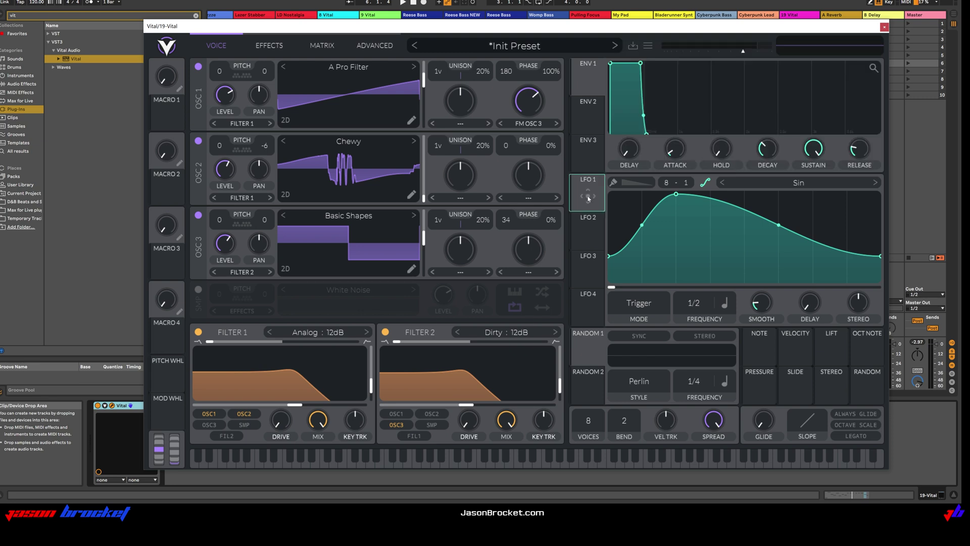
# - Assign LFO 1 to modulate Filter 2's cutoff and audition the result
pyautogui.moveTo(587, 199); pyautogui.dragTo(472, 392)
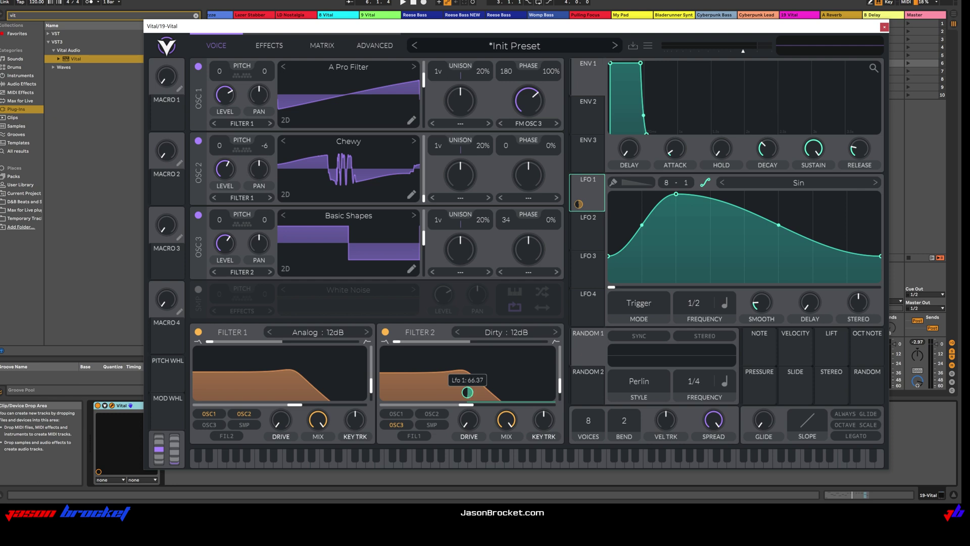
pyautogui.press('space')
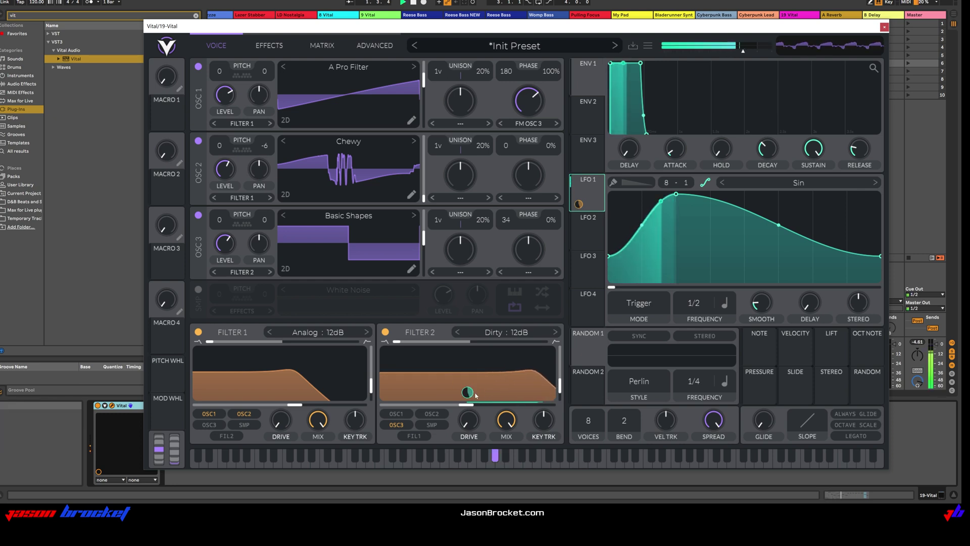
pyautogui.press('space')
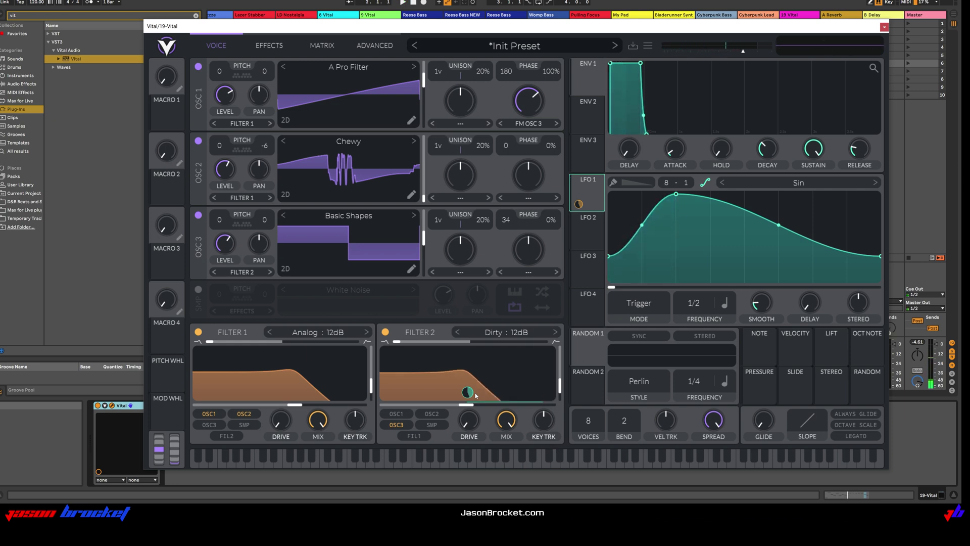
pyautogui.press('space')
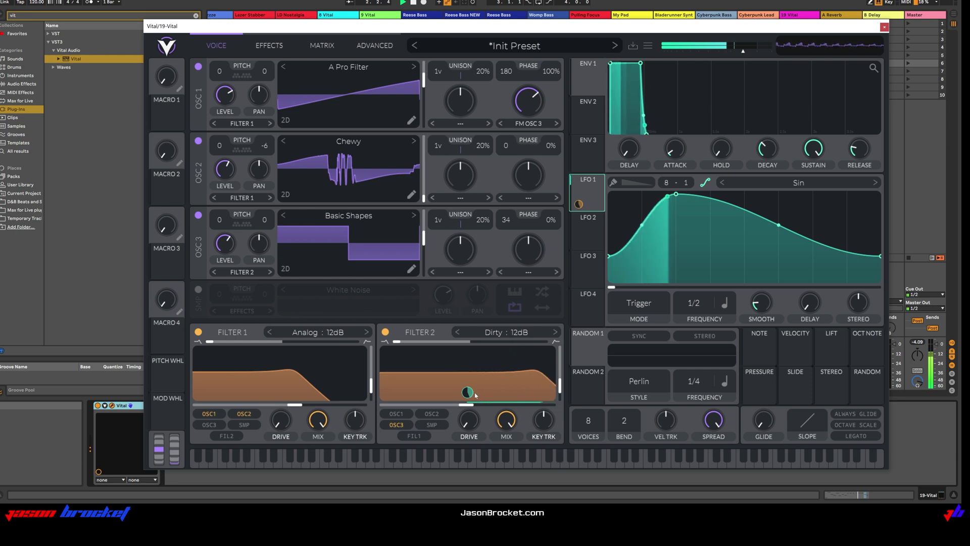
pyautogui.press('space')
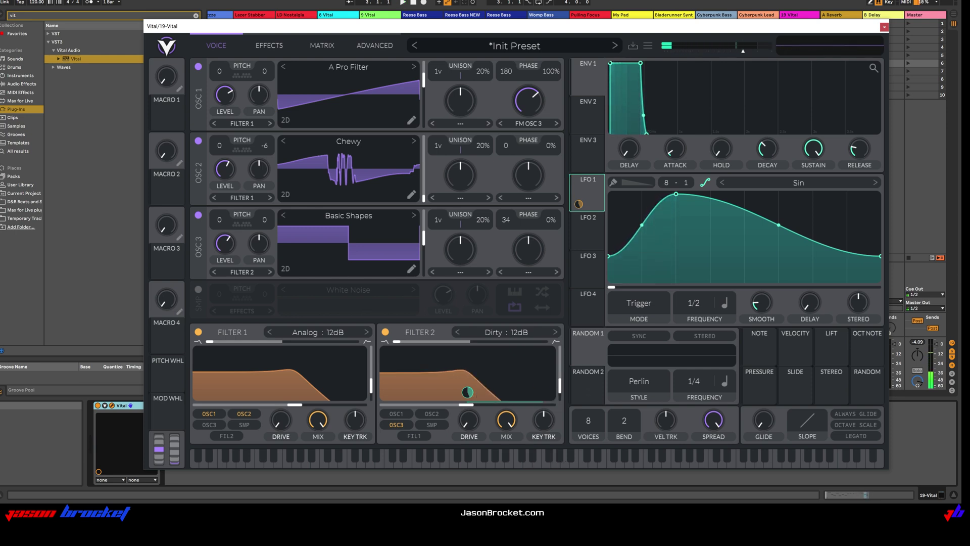
pyautogui.click(602, 229)
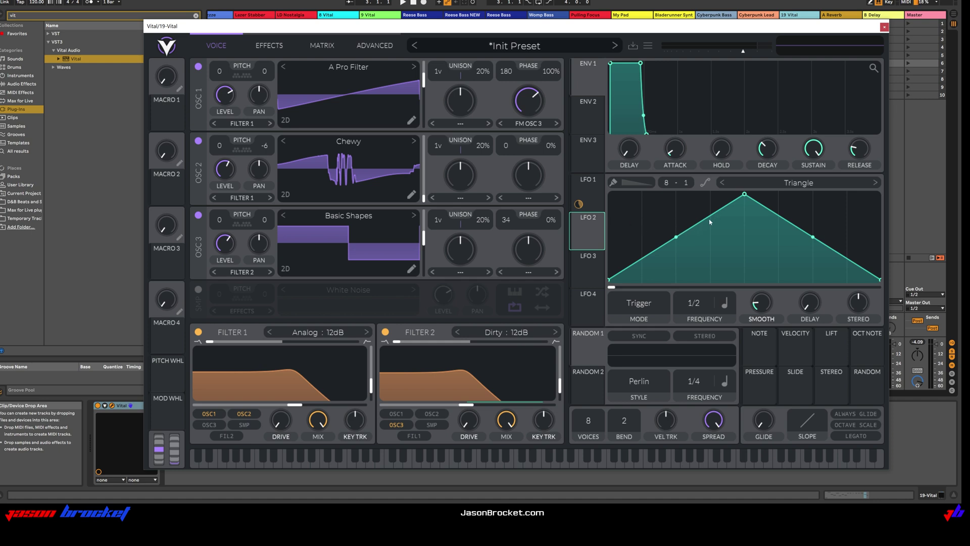
# - Add a point on LFO 2's rising slope and bow the rise into a convex curve
pyautogui.doubleClick(702, 206)
pyautogui.moveTo(702, 206); pyautogui.dragTo(701, 203)
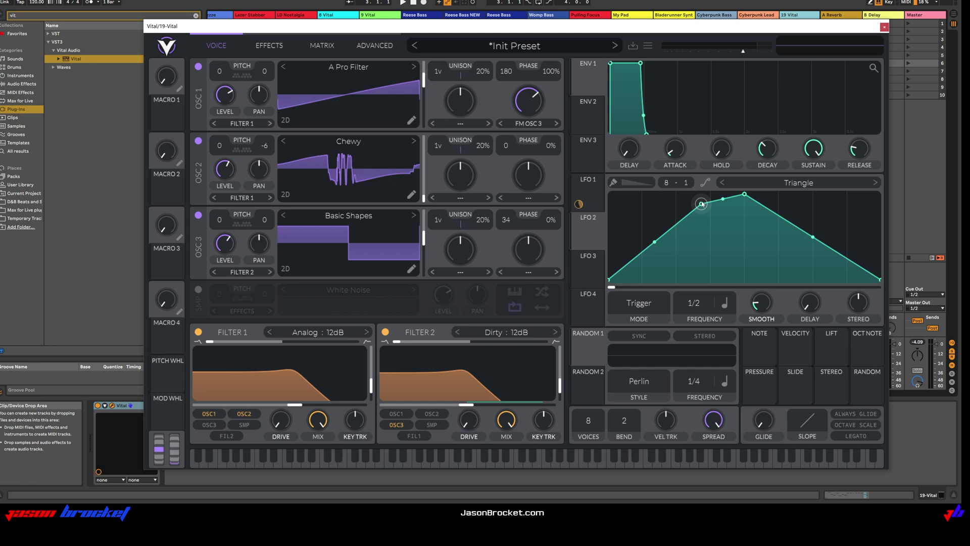
pyautogui.moveTo(701, 203); pyautogui.dragTo(701, 204)
pyautogui.moveTo(651, 247); pyautogui.dragTo(648, 228)
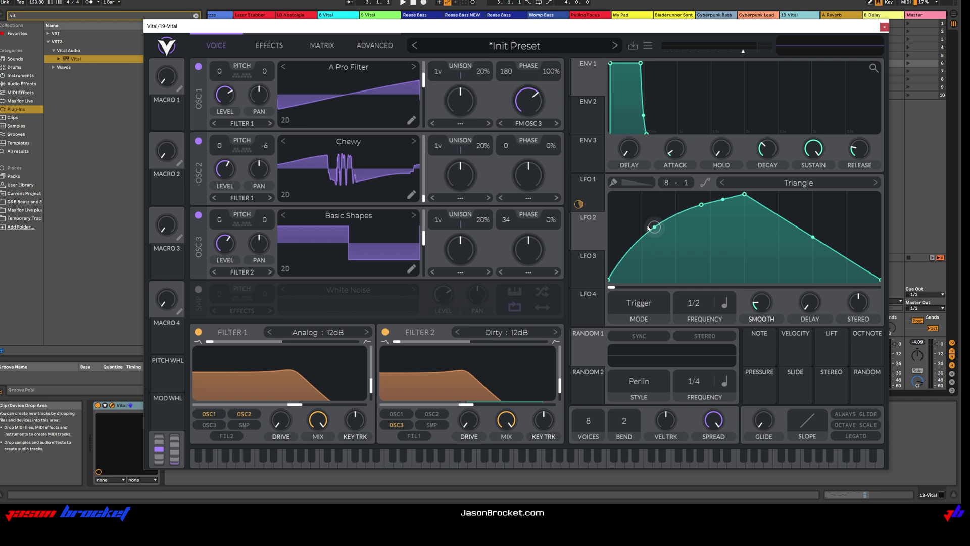
# - Reshape LFO 2's fall into a steep curved drop with a low tail, routed to Filter 1 cutoff
pyautogui.doubleClick(797, 228)
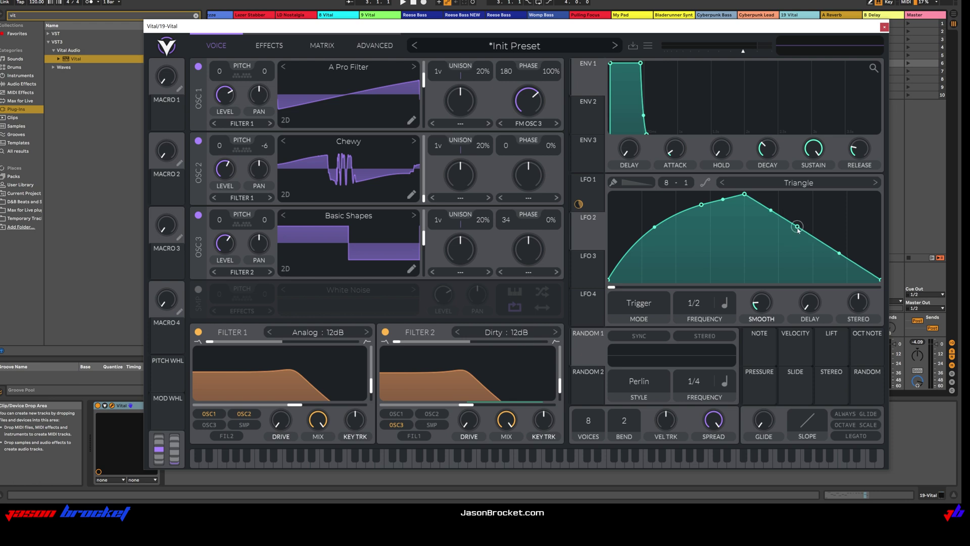
pyautogui.moveTo(798, 228); pyautogui.dragTo(781, 277)
pyautogui.moveTo(761, 236); pyautogui.dragTo(750, 243)
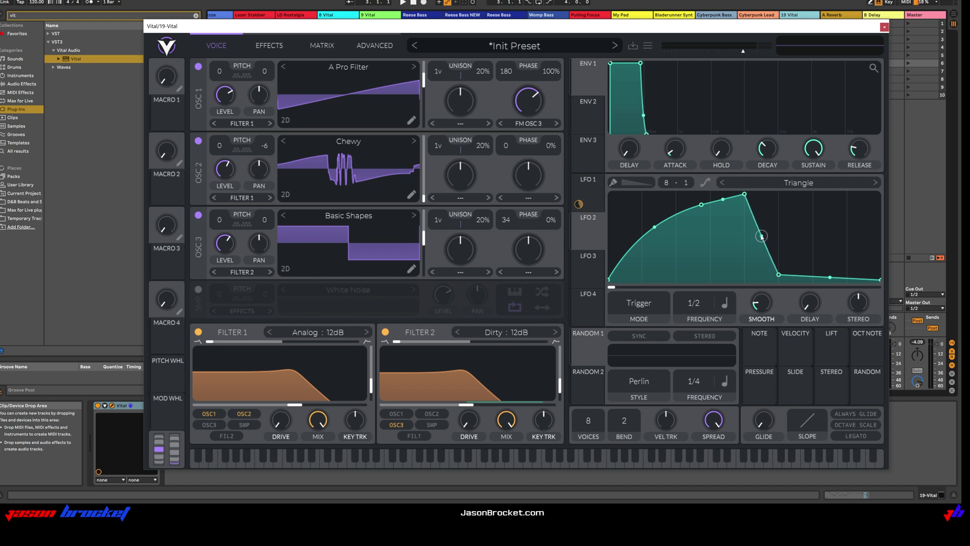
pyautogui.keyDown('shift'); pyautogui.click(761, 236); pyautogui.keyUp('shift')
pyautogui.hotkey('ctrl', 'z')
pyautogui.moveTo(761, 239); pyautogui.dragTo(763, 256)
pyautogui.moveTo(779, 274); pyautogui.dragTo(831, 281)
pyautogui.moveTo(762, 243)
pyautogui.mouseDown()
pyautogui.moveTo(764, 232)
pyautogui.moveTo(759, 255)
pyautogui.mouseUp()
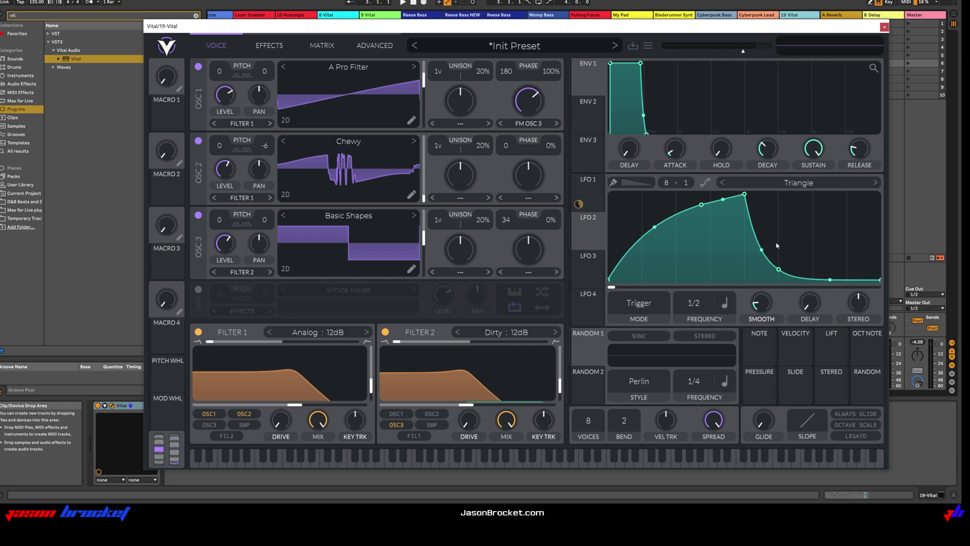
pyautogui.moveTo(588, 234); pyautogui.dragTo(279, 392)
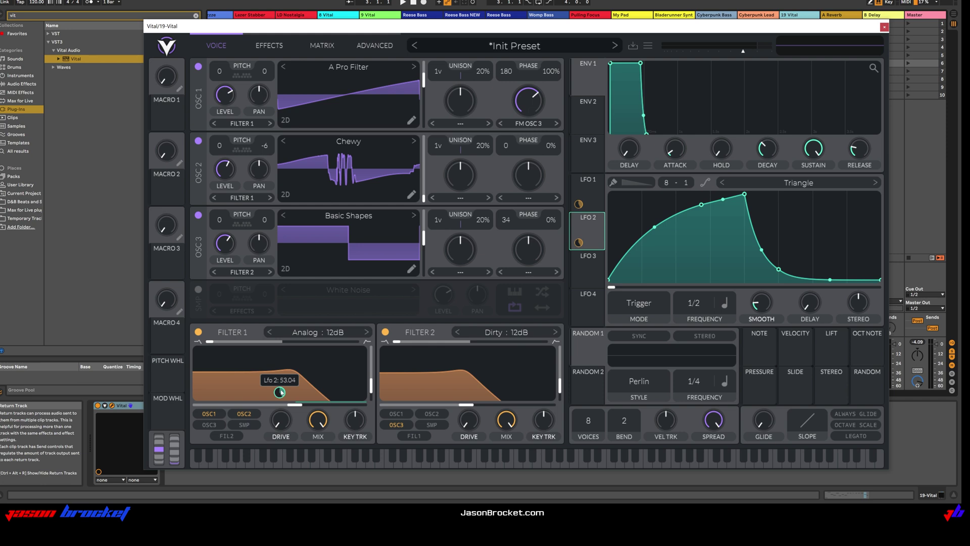
# - Raise LFO 2's modulation depth on Filter 1 cutoff to about 41.52 while auditioning, then stop playback
pyautogui.press('space')
pyautogui.moveTo(281, 392)
pyautogui.mouseDown()
pyautogui.moveTo(280, 383)
pyautogui.moveTo(281, 394)
pyautogui.mouseUp()
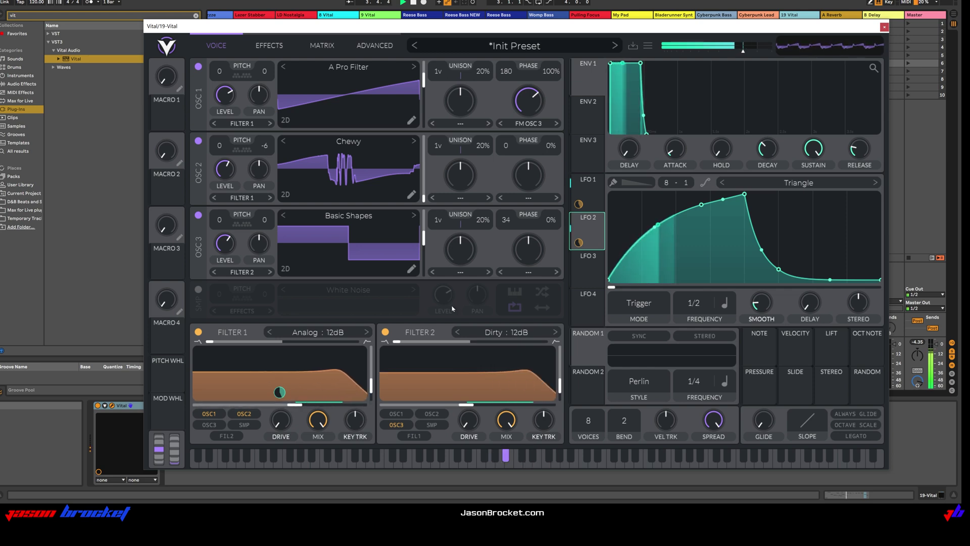
pyautogui.moveTo(579, 242)
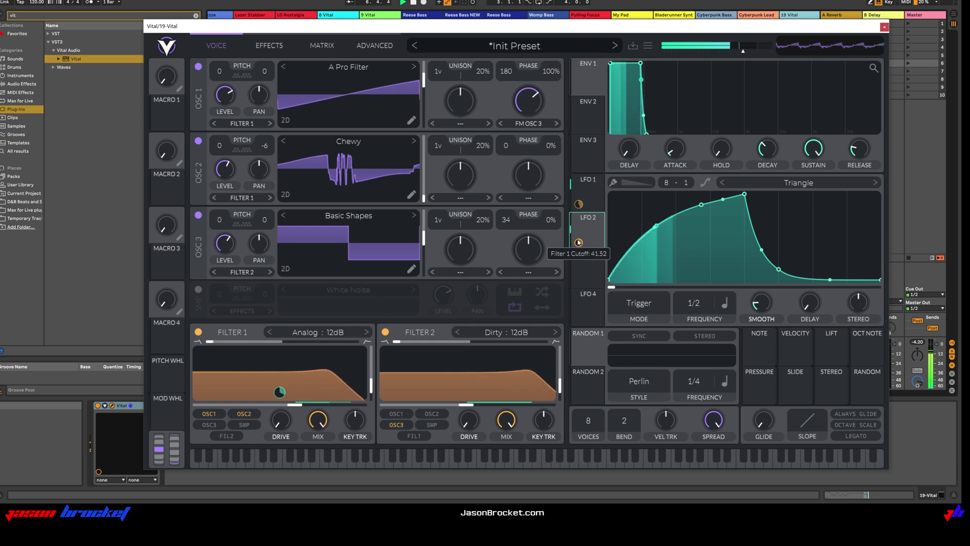
pyautogui.press('space')
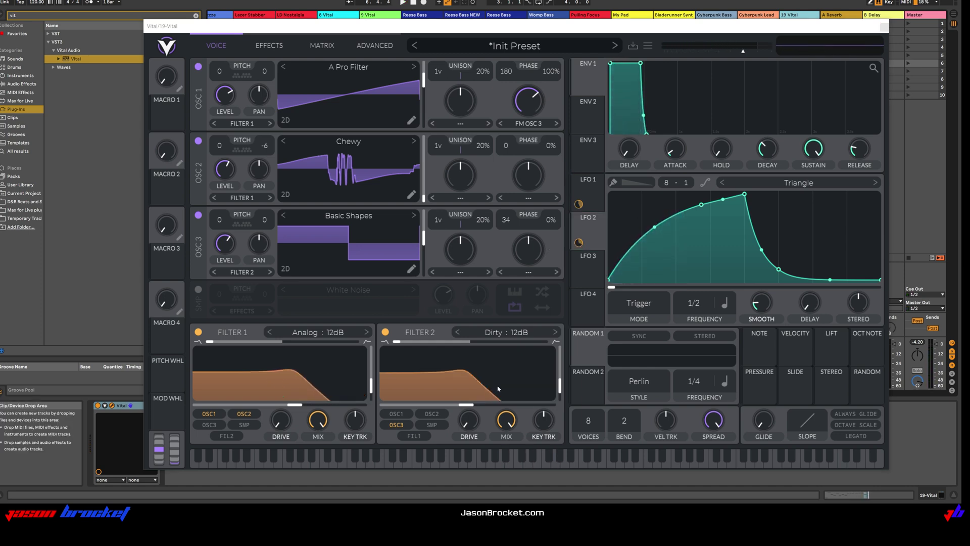
# - Set LFO 2 to Envelope mode with a Seconds-based rate of 0.400 secs
pyautogui.click(646, 307)
pyautogui.click(637, 357)
pyautogui.click(728, 305)
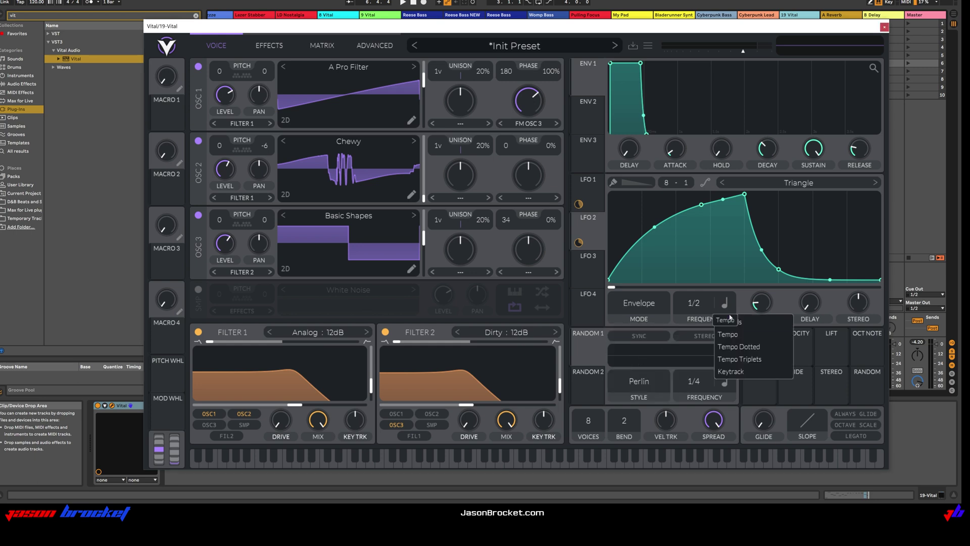
pyautogui.click(728, 322)
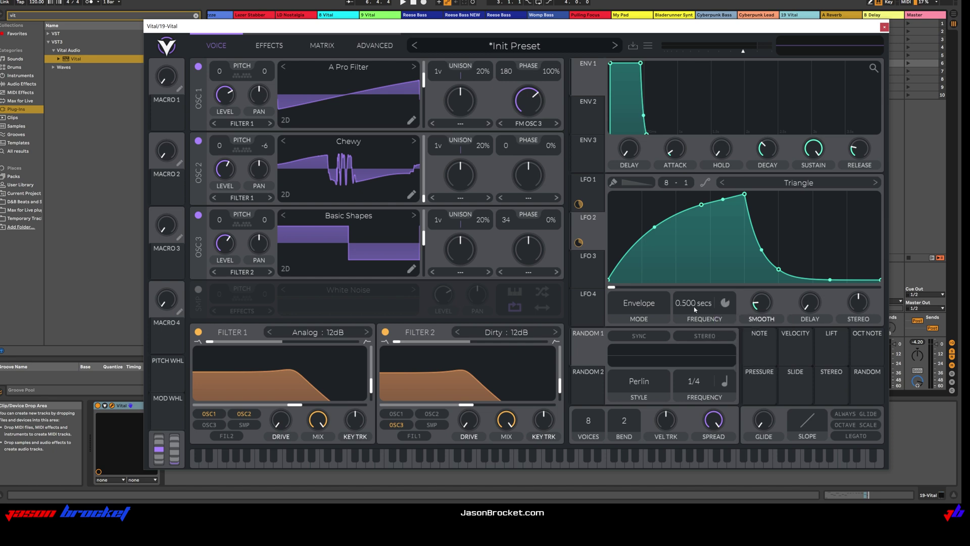
pyautogui.press('space')
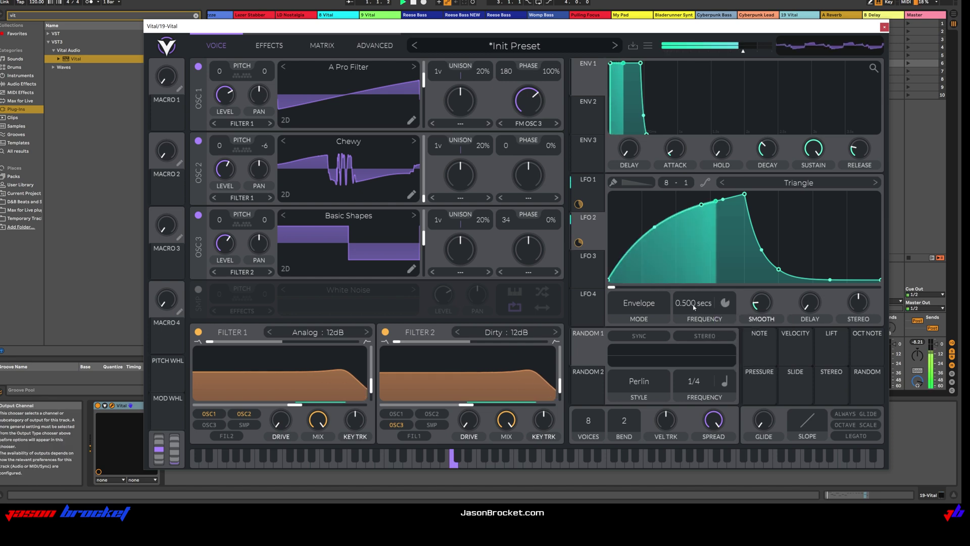
pyautogui.moveTo(694, 306); pyautogui.dragTo(698, 310)
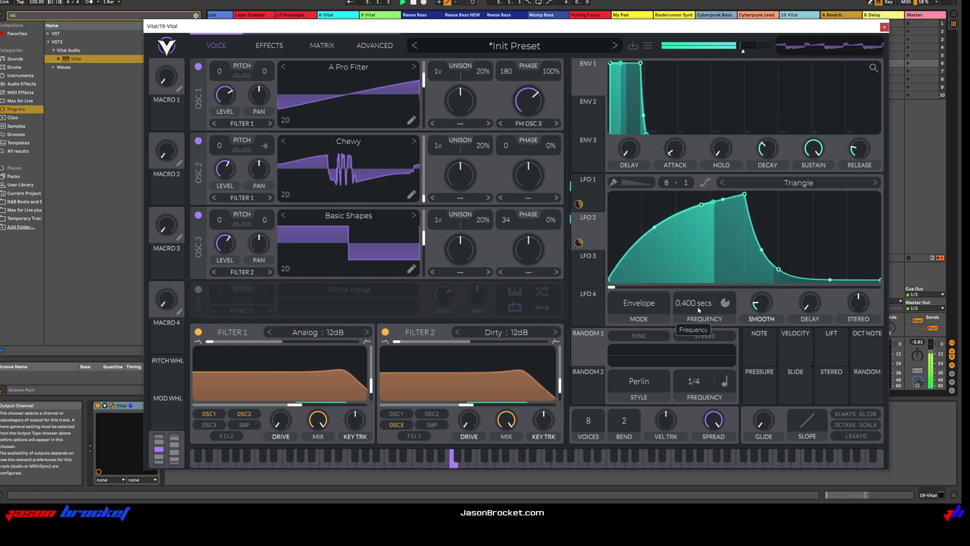
pyautogui.press('space')
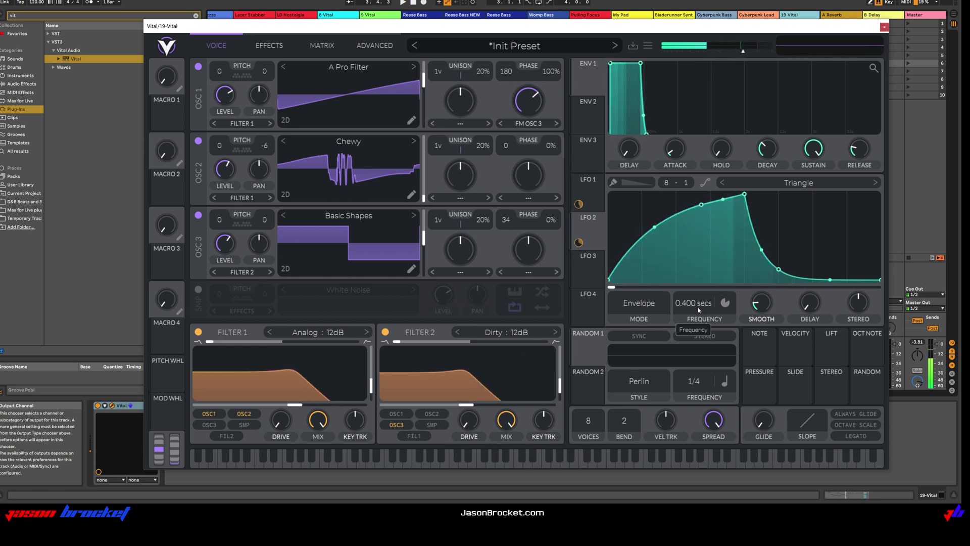
# - Switch LFO 1 to Envelope mode, audition the result, and bring up the Effects page
pyautogui.click(598, 194)
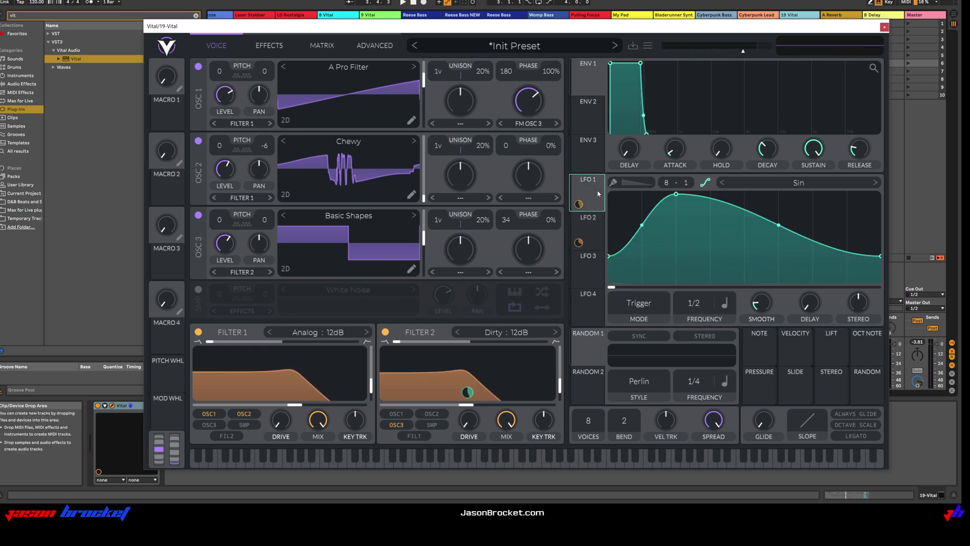
pyautogui.click(650, 306)
pyautogui.click(632, 357)
pyautogui.press('space')
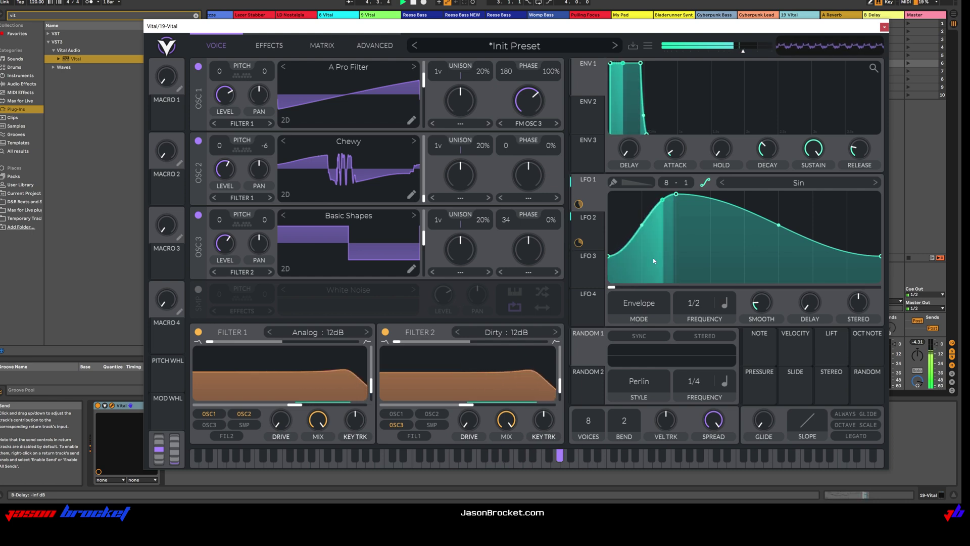
pyautogui.click(598, 227)
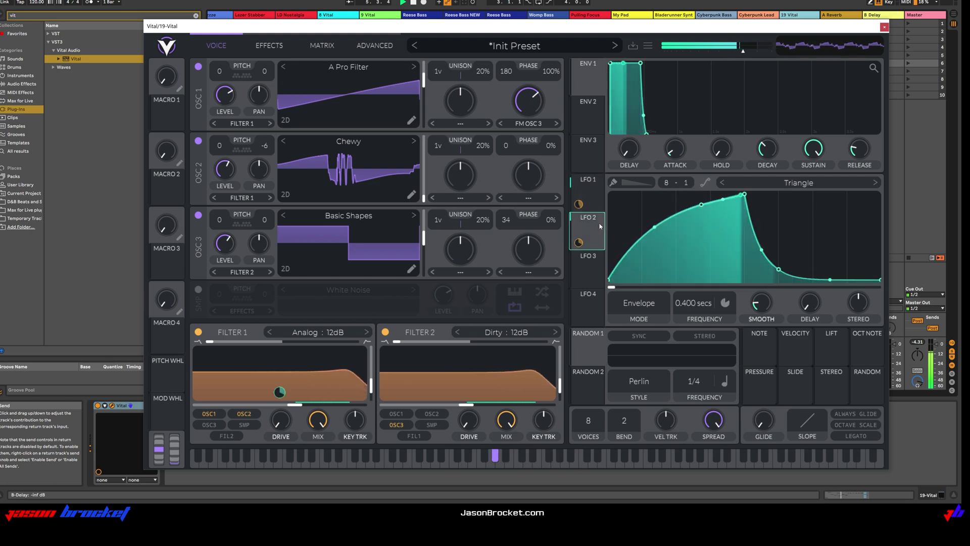
pyautogui.press('space')
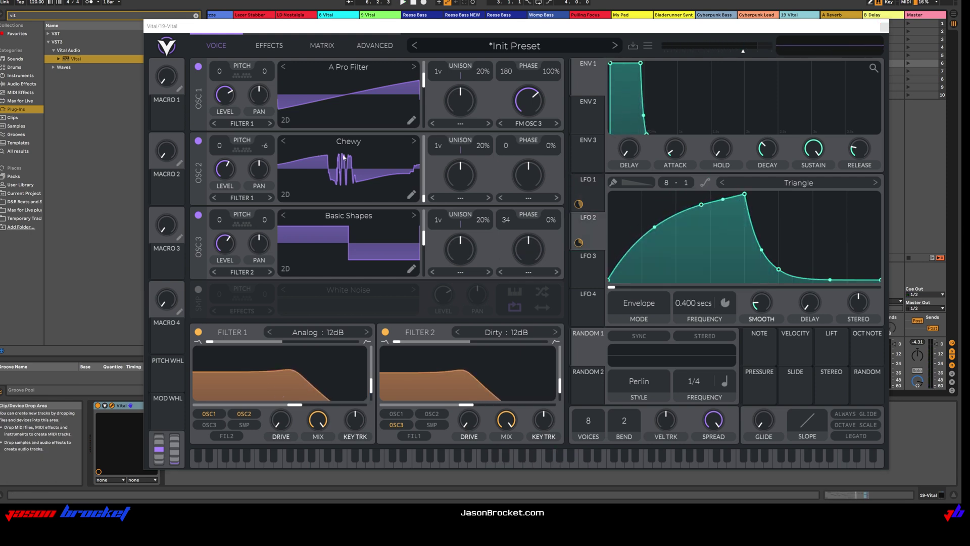
pyautogui.click(270, 46)
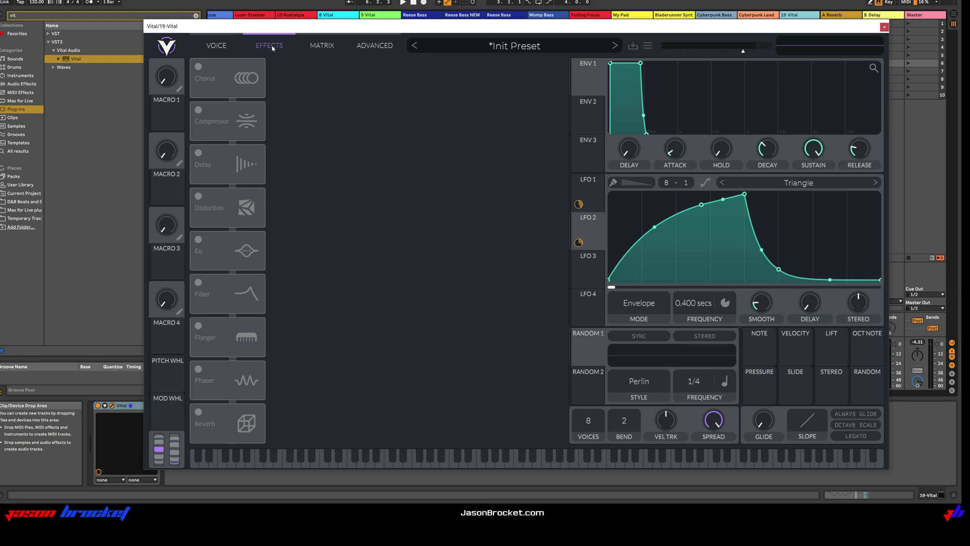
# - Move the EQ to the top of the chain, enable it, and make its low band a slightly resonant high-pass
pyautogui.moveTo(229, 250); pyautogui.dragTo(224, 91)
pyautogui.click(199, 68)
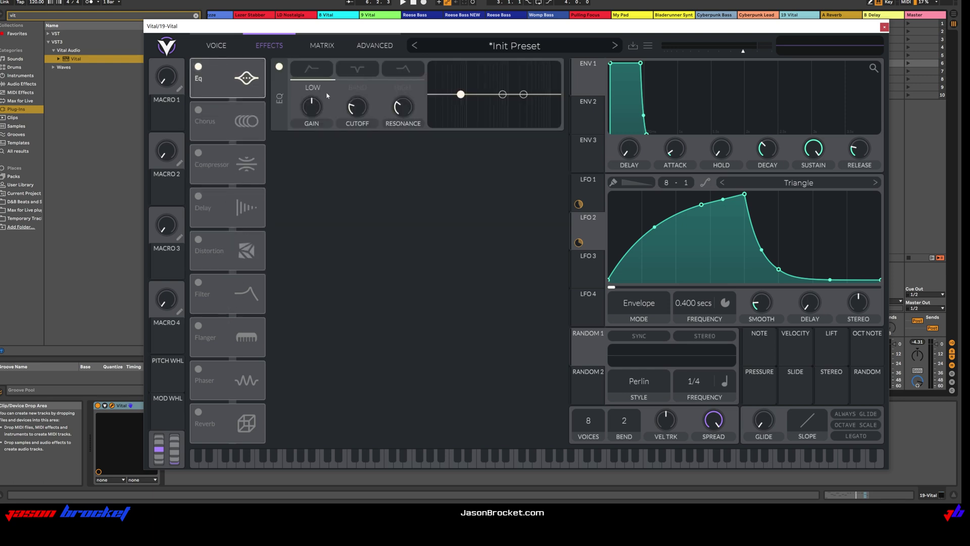
pyautogui.click(312, 69)
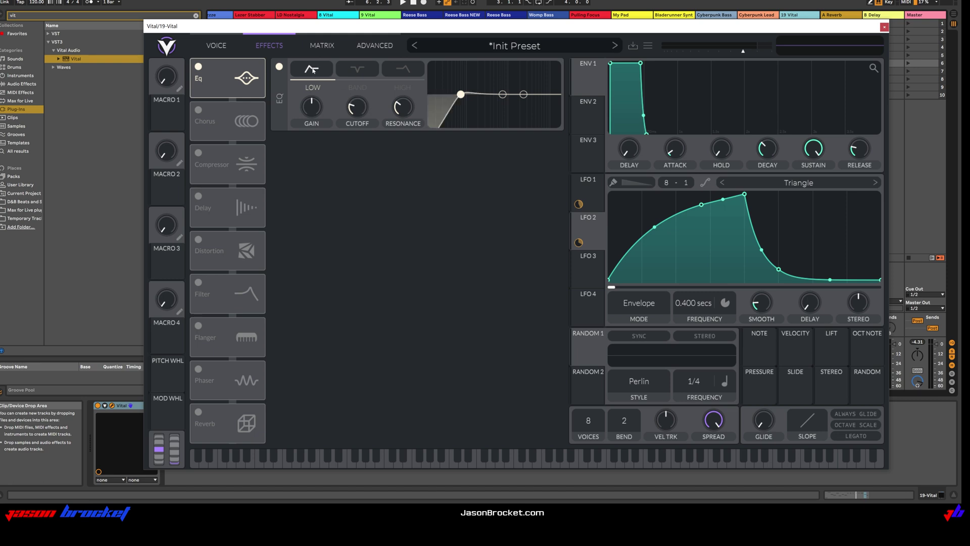
pyautogui.moveTo(402, 108); pyautogui.dragTo(398, 110)
pyautogui.press('space')
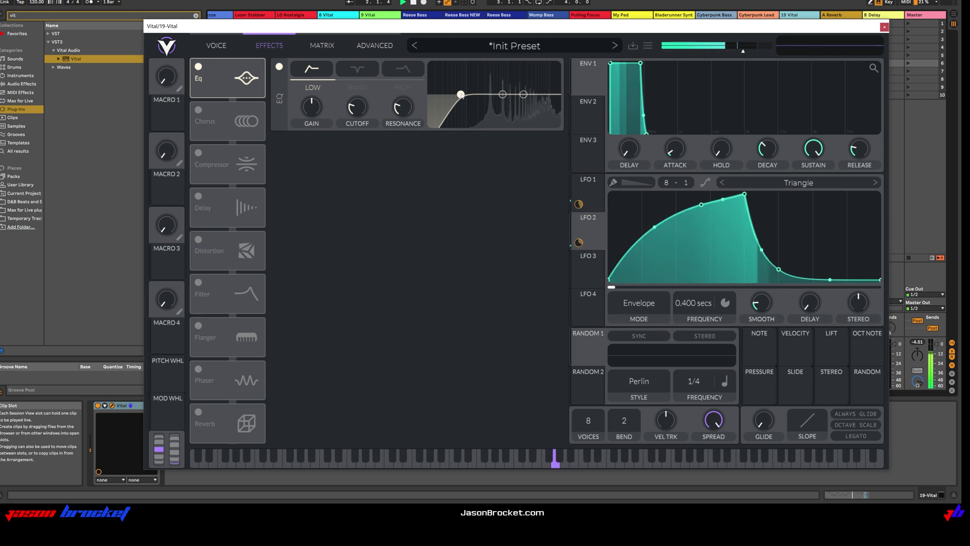
pyautogui.moveTo(461, 95); pyautogui.dragTo(474, 95)
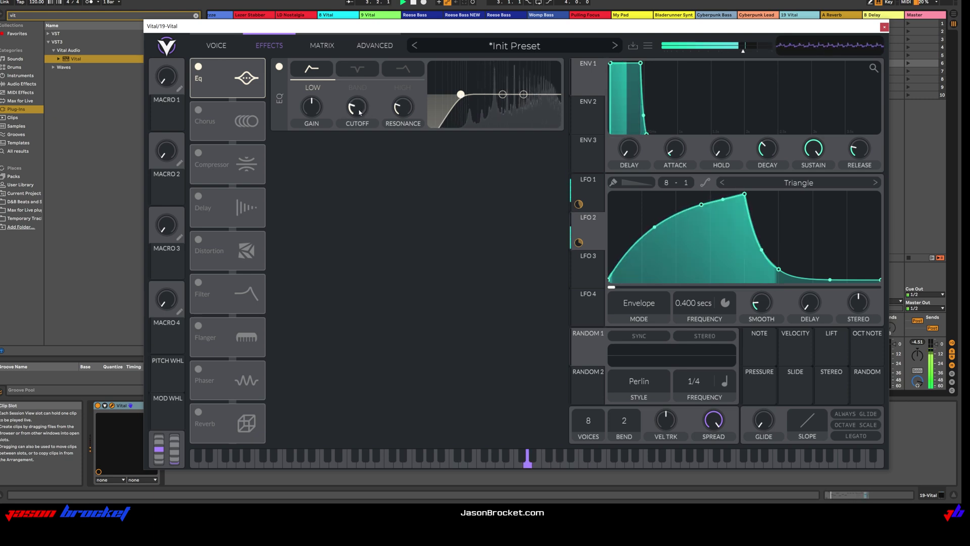
pyautogui.moveTo(361, 104)
pyautogui.mouseDown()
pyautogui.moveTo(364, 118)
pyautogui.moveTo(365, 109)
pyautogui.mouseUp()
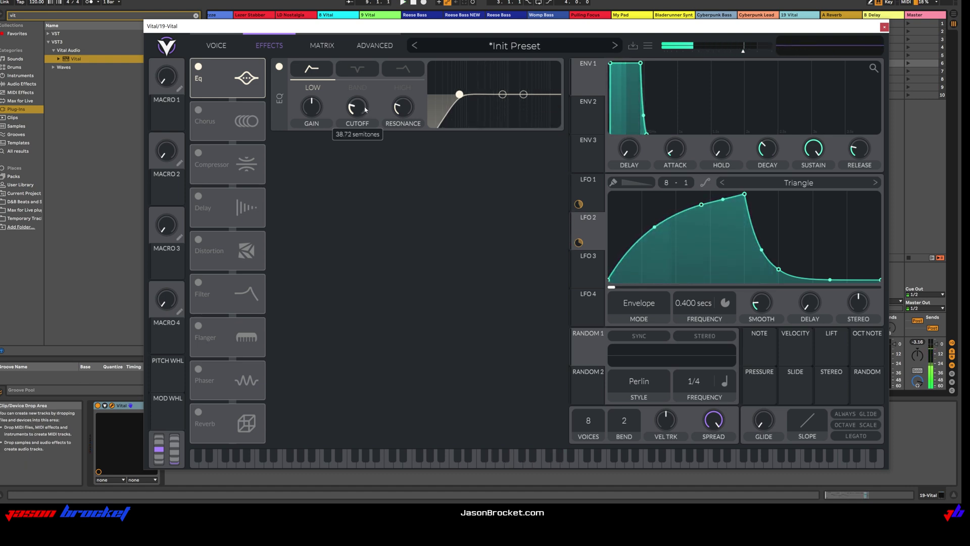
# - Boost the EQ high band by about 2.2 dB near 99 semitones, then switch Chorus on
pyautogui.press('space')
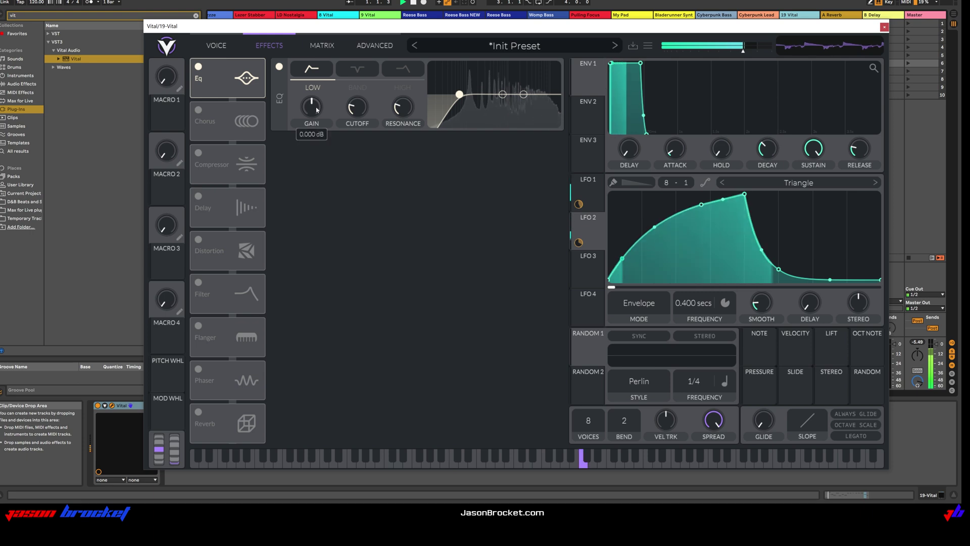
pyautogui.scroll(-3, 317, 114)
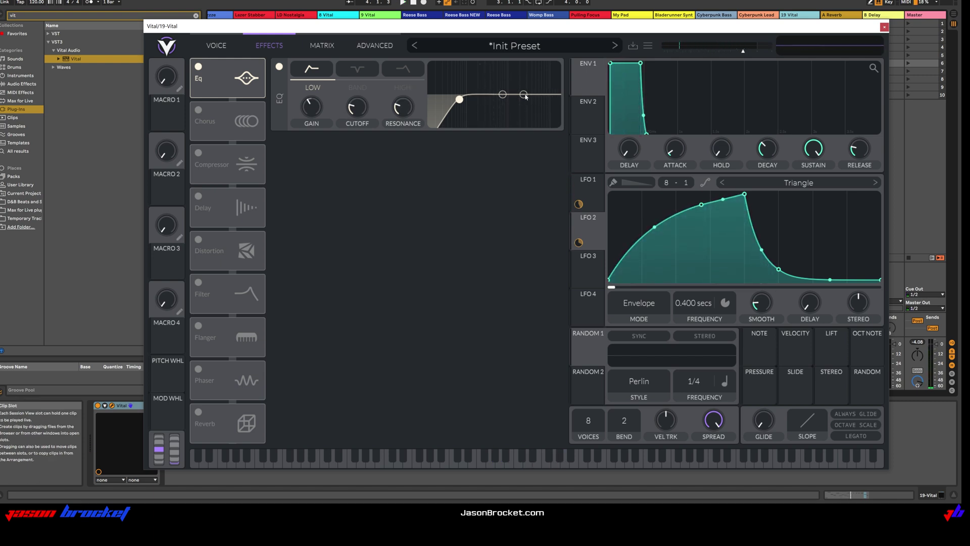
pyautogui.moveTo(526, 97); pyautogui.dragTo(525, 92)
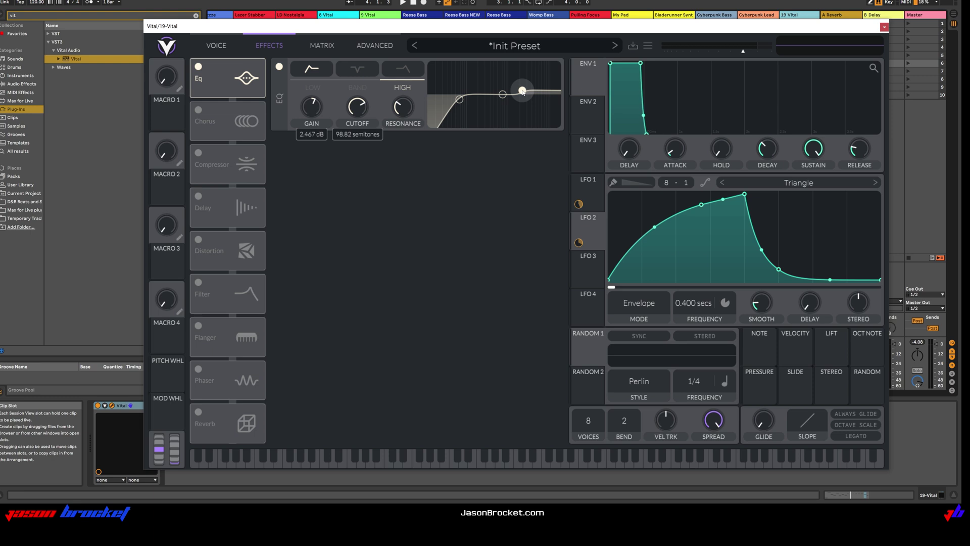
pyautogui.press('space')
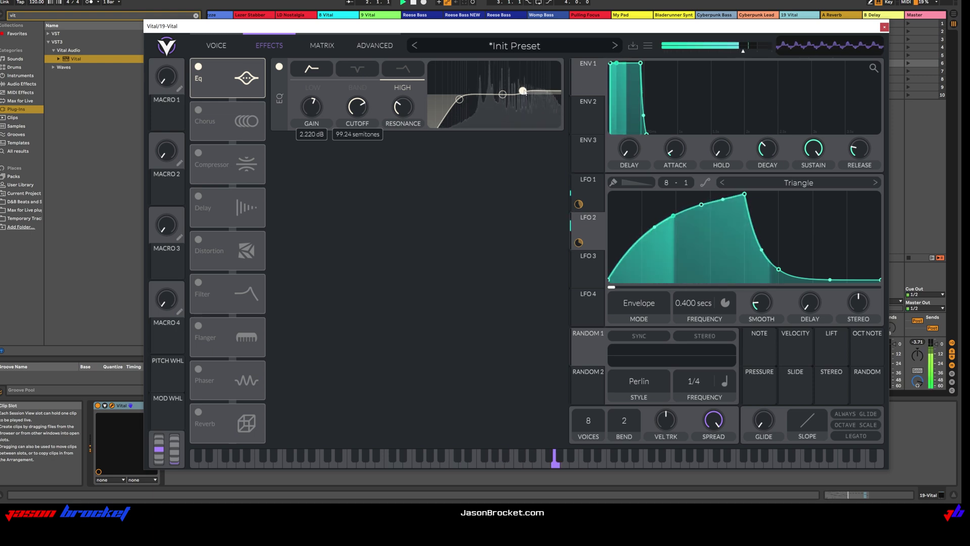
pyautogui.press('space')
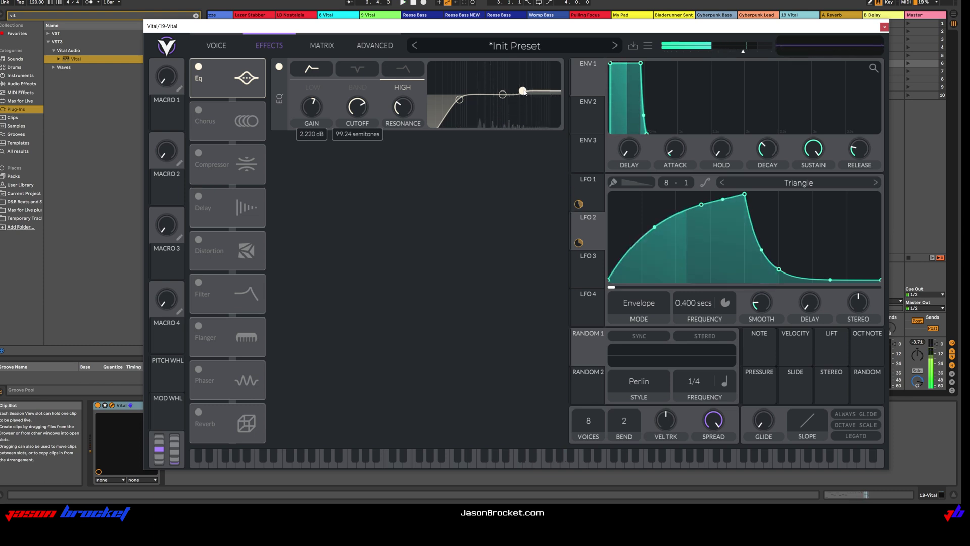
pyautogui.click(198, 111)
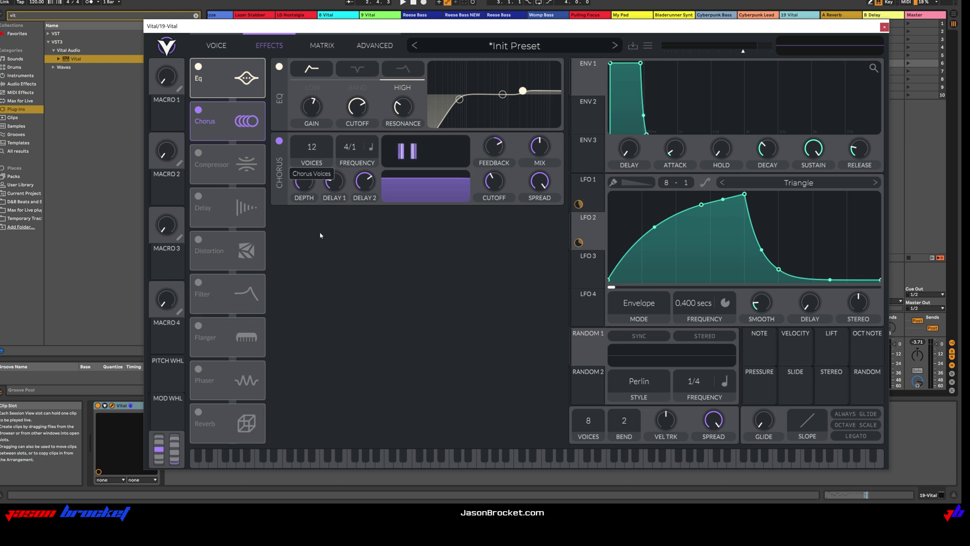
# - Set Chorus rate 8/1, feedback -18.9%, mix 41%, delay 2 about 5.3 ms, depth 42.5%
pyautogui.press('space')
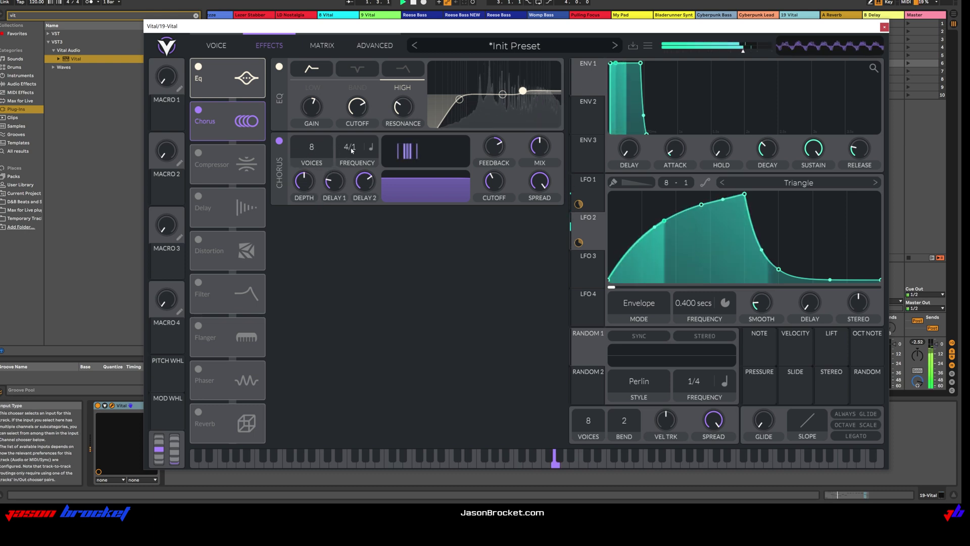
pyautogui.moveTo(352, 154); pyautogui.dragTo(354, 167)
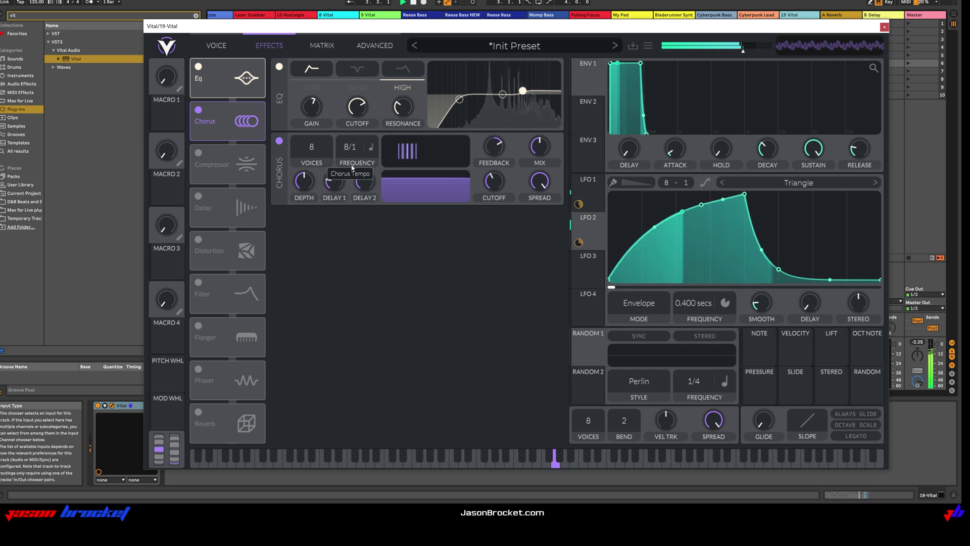
pyautogui.moveTo(495, 146); pyautogui.dragTo(507, 210)
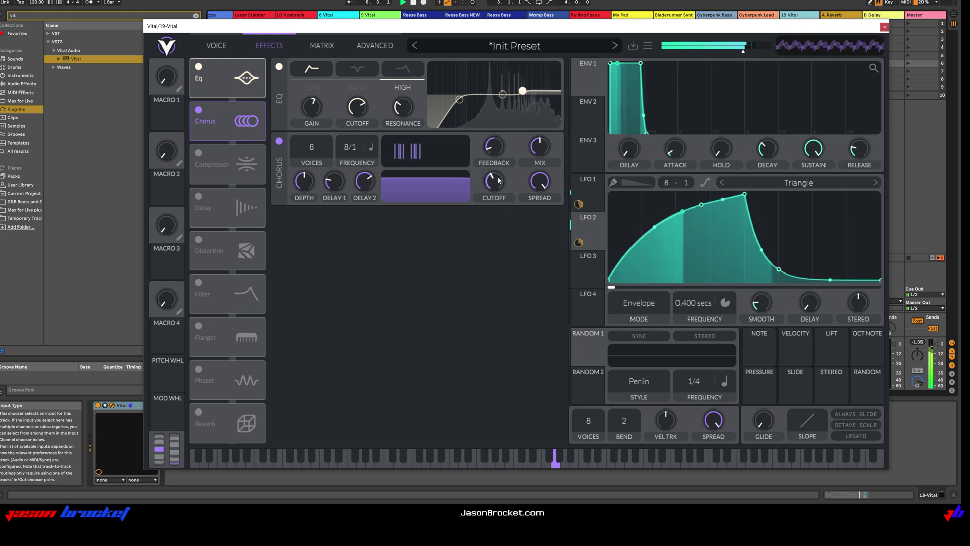
pyautogui.moveTo(536, 150); pyautogui.dragTo(539, 161)
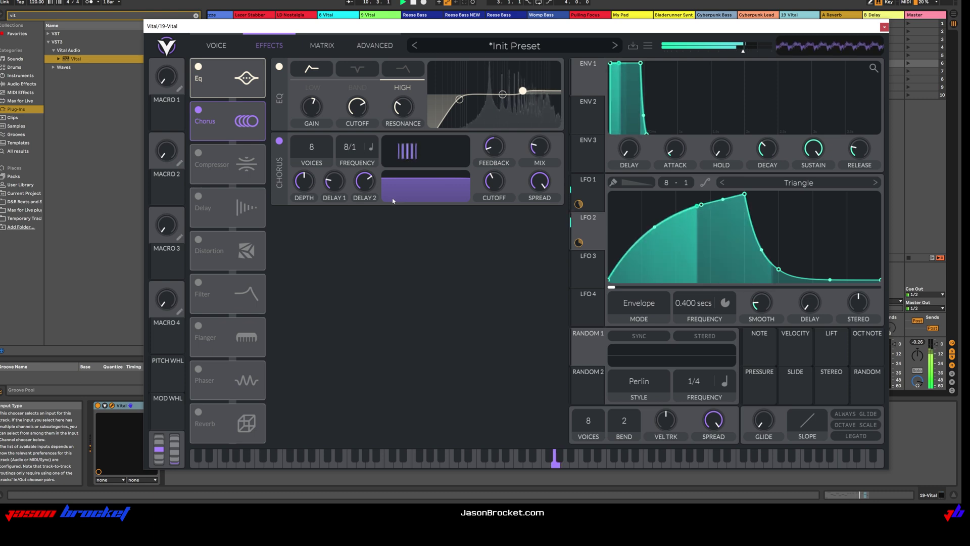
pyautogui.moveTo(367, 188)
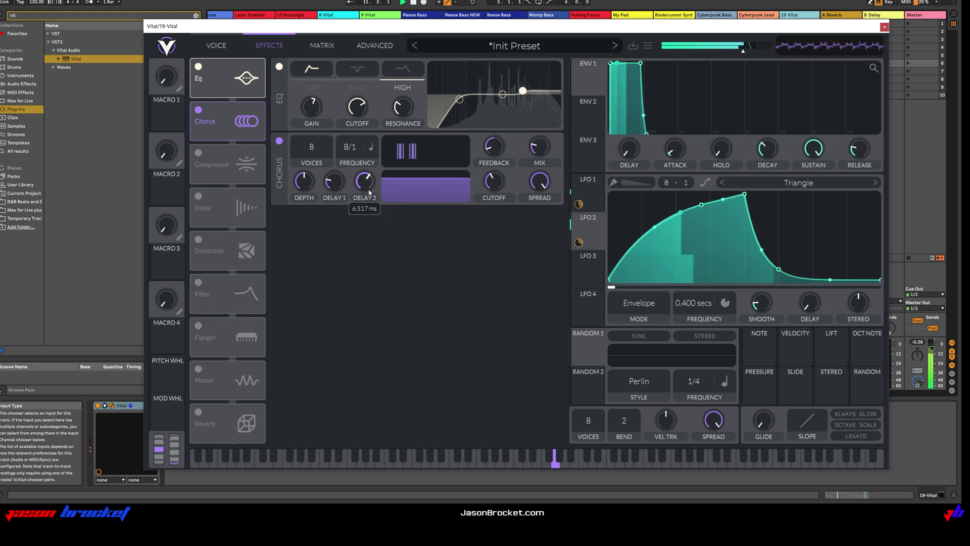
pyautogui.moveTo(370, 192); pyautogui.dragTo(375, 204)
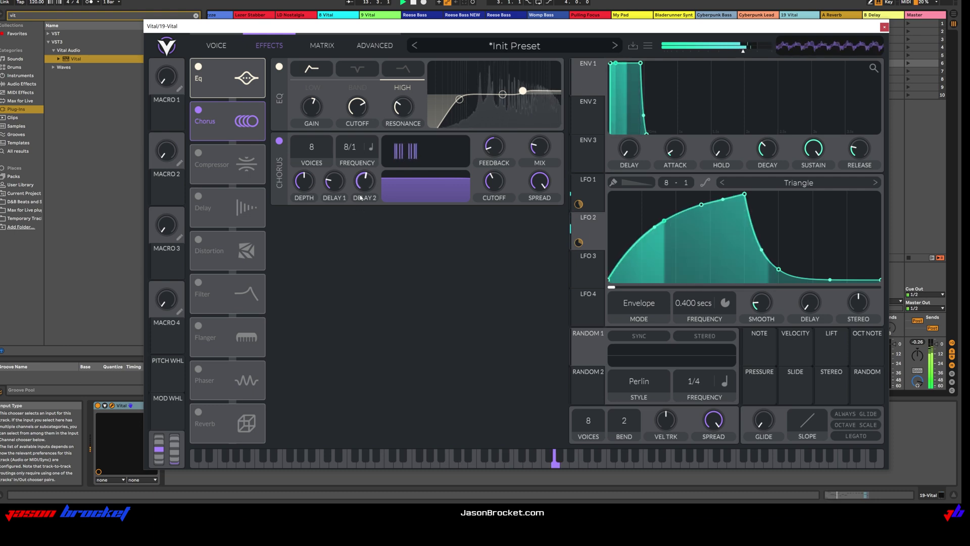
pyautogui.moveTo(304, 190)
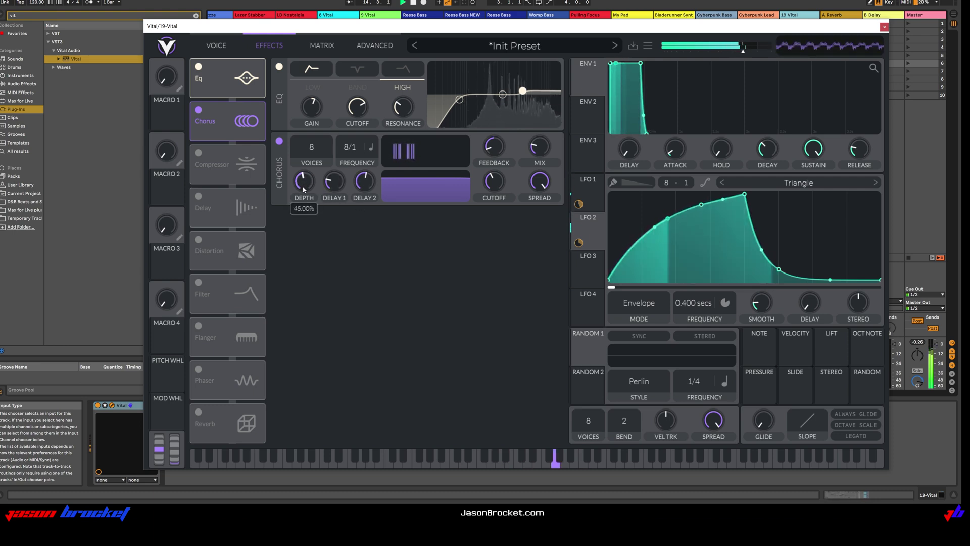
pyautogui.moveTo(304, 189); pyautogui.dragTo(305, 192)
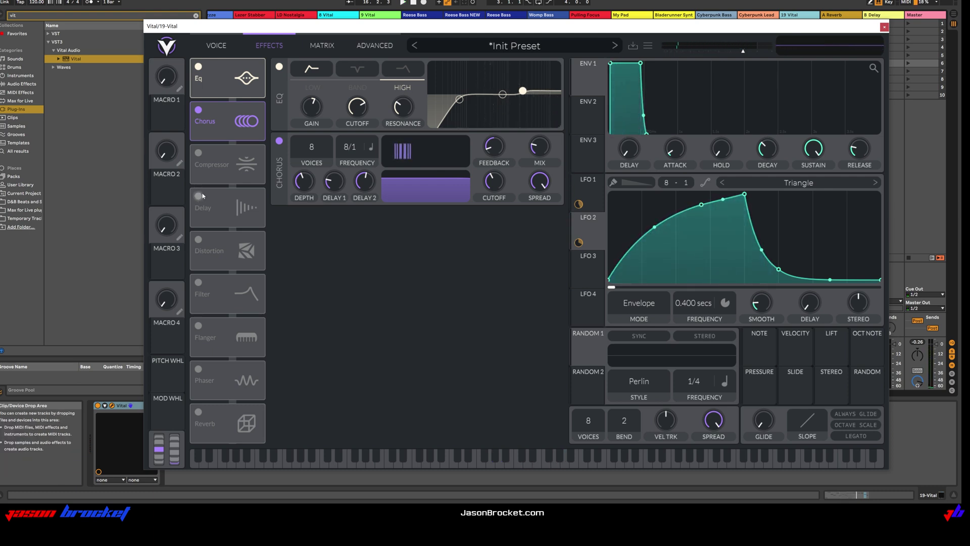
# - Switch on Soft Clip distortion, audition it, and move the Delay below it in the chain
pyautogui.click(199, 240)
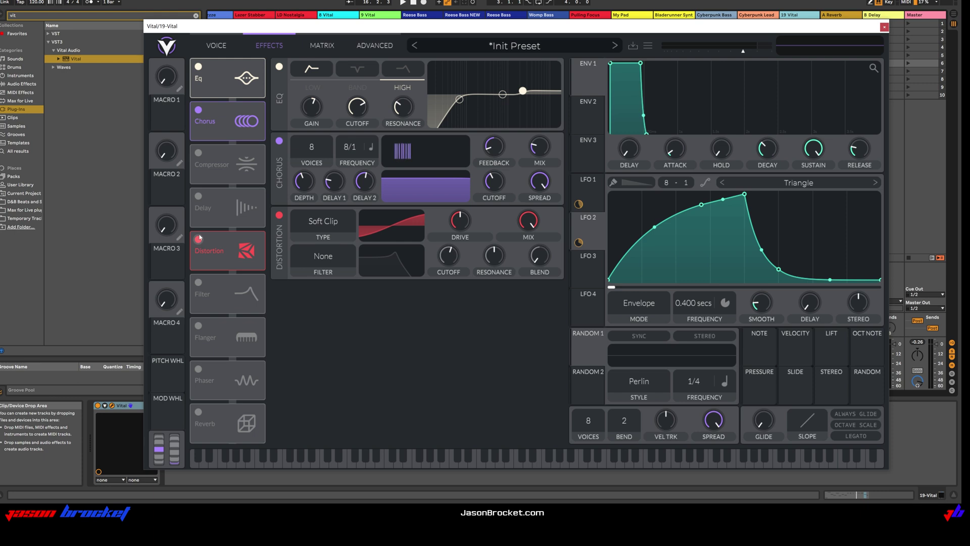
pyautogui.press('space')
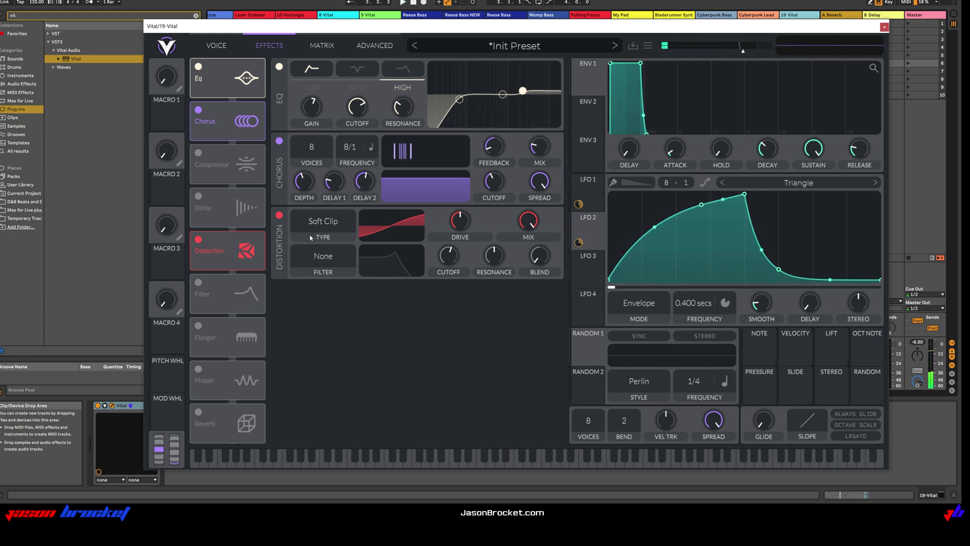
pyautogui.moveTo(221, 207); pyautogui.dragTo(226, 261)
# - Enable the Delay in Ping Pong mode and start playback to hear it
pyautogui.click(198, 239)
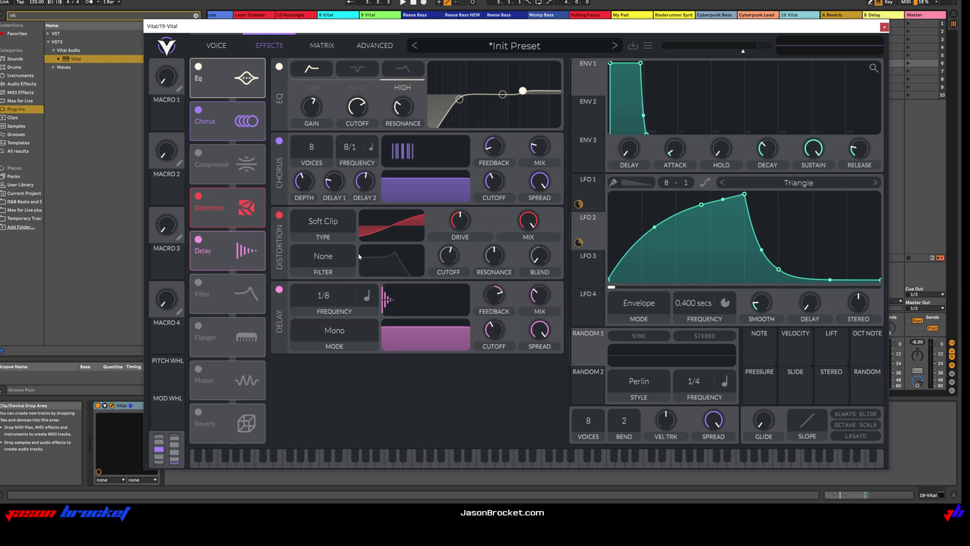
pyautogui.click(328, 335)
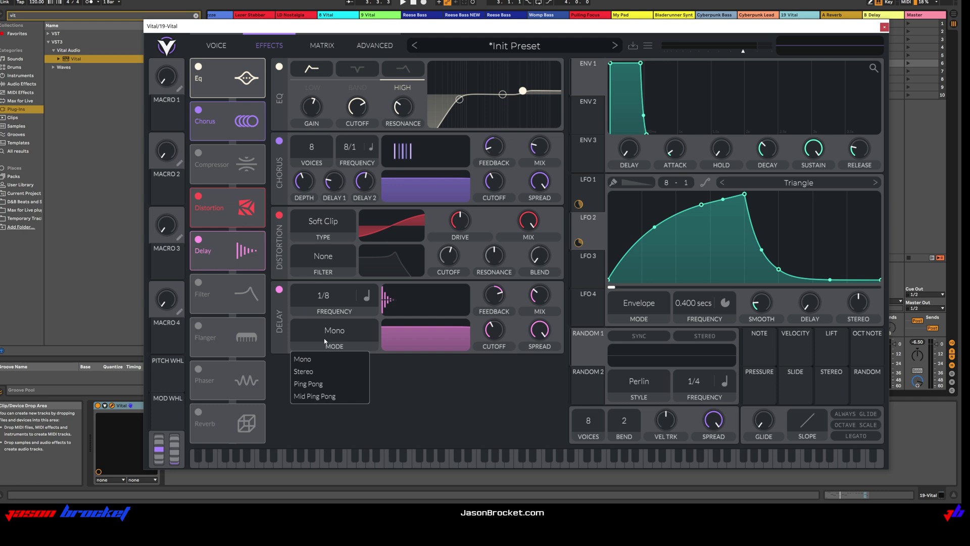
pyautogui.click(307, 383)
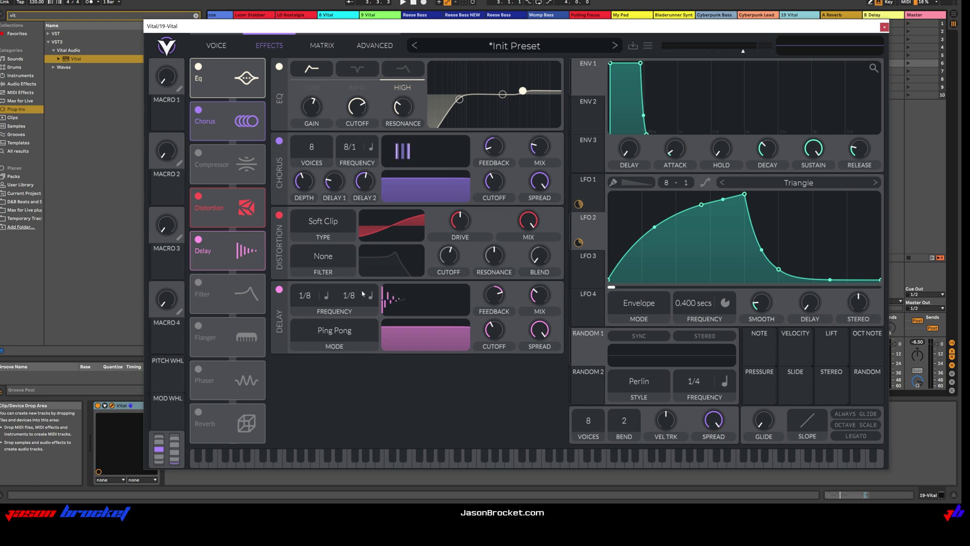
pyautogui.press('space')
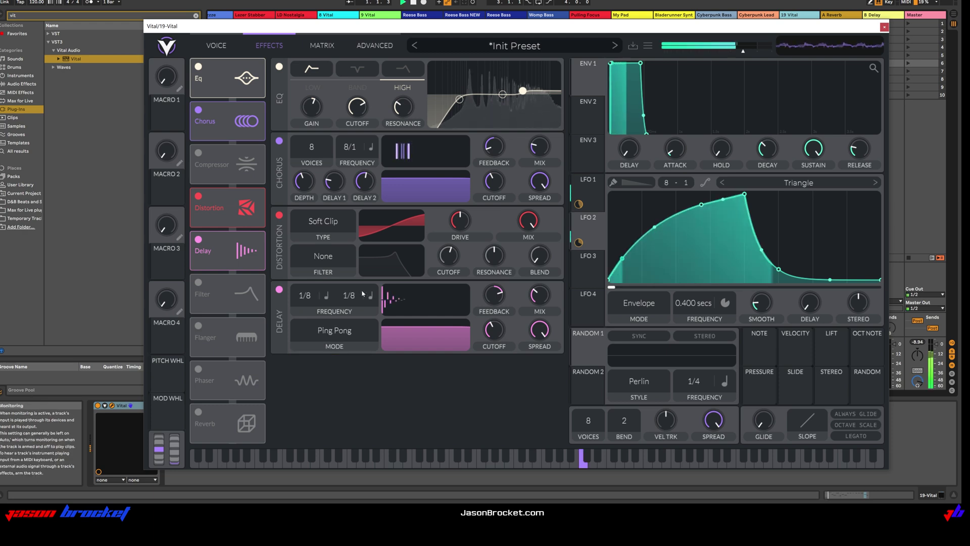
# - Reset the delay feedback, lower mix to about 16%, and raise cutoff to 109.2
pyautogui.doubleClick(495, 297)
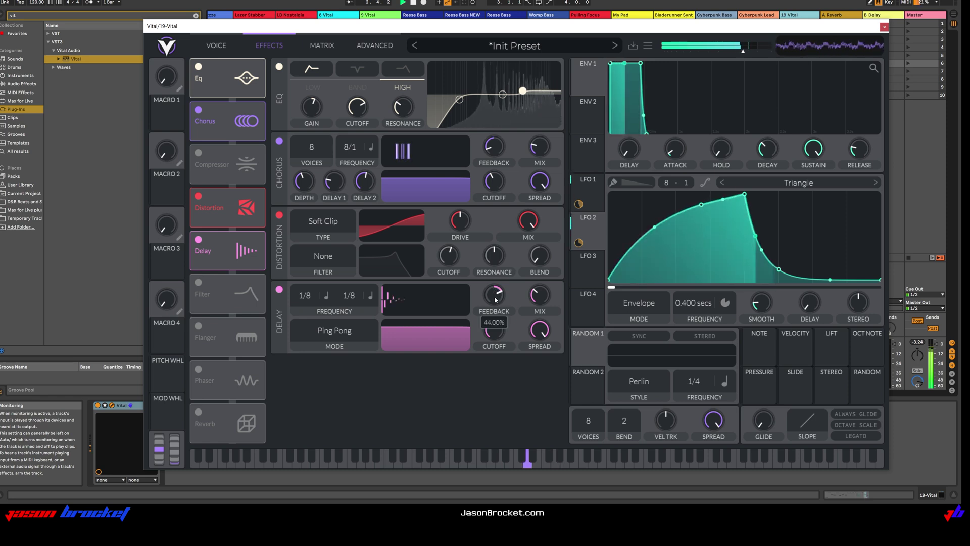
pyautogui.scroll(-2, 495, 305)
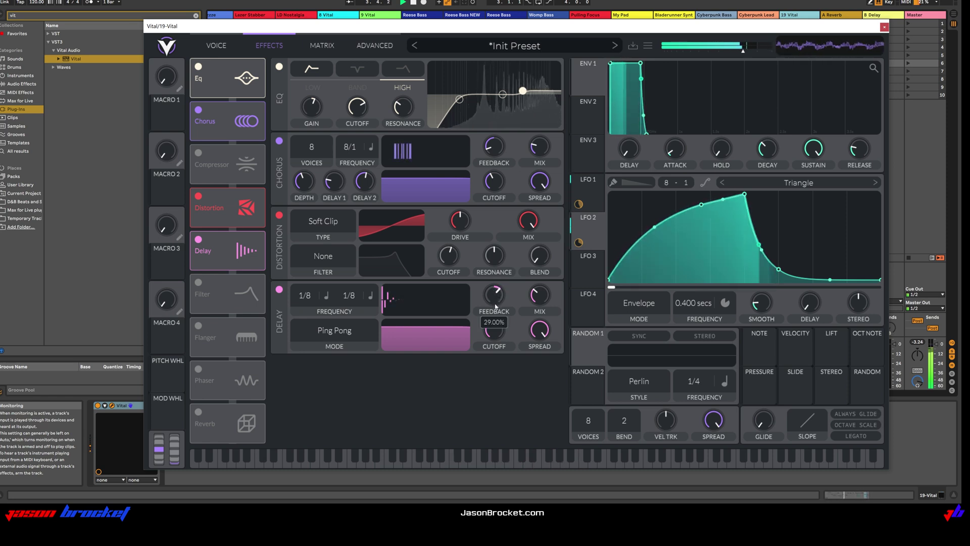
pyautogui.moveTo(544, 299)
pyautogui.mouseDown()
pyautogui.moveTo(537, 309)
pyautogui.moveTo(535, 298)
pyautogui.mouseUp()
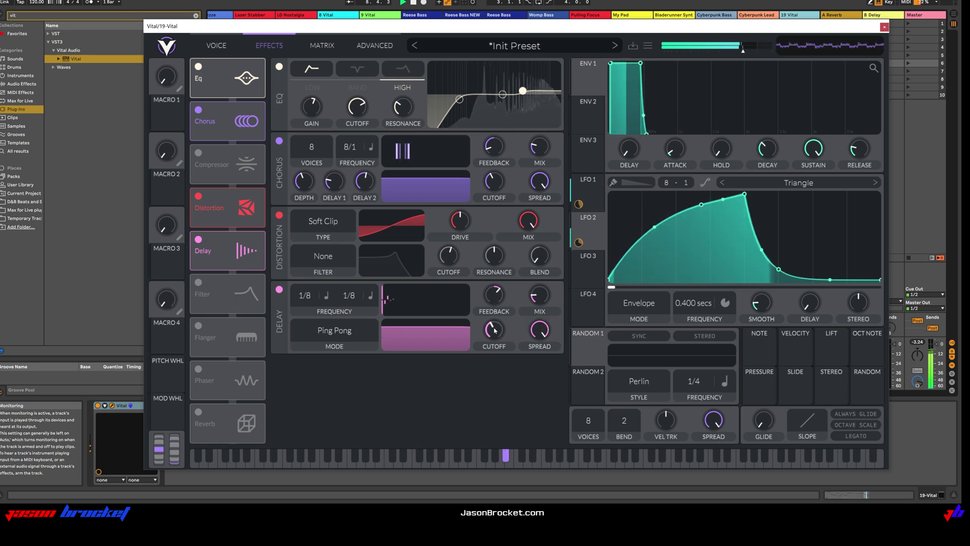
pyautogui.moveTo(494, 330); pyautogui.dragTo(503, 292)
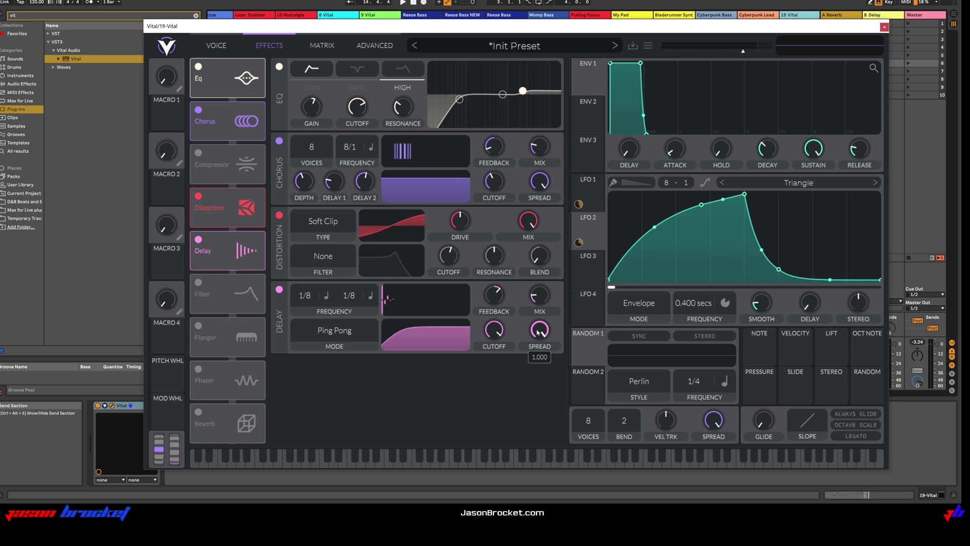
pyautogui.moveTo(851, 34); pyautogui.dragTo(743, 27)
# - Audition the patch by launching clips 5, 4 and then 6 on the 19 Vital track
pyautogui.click(784, 55)
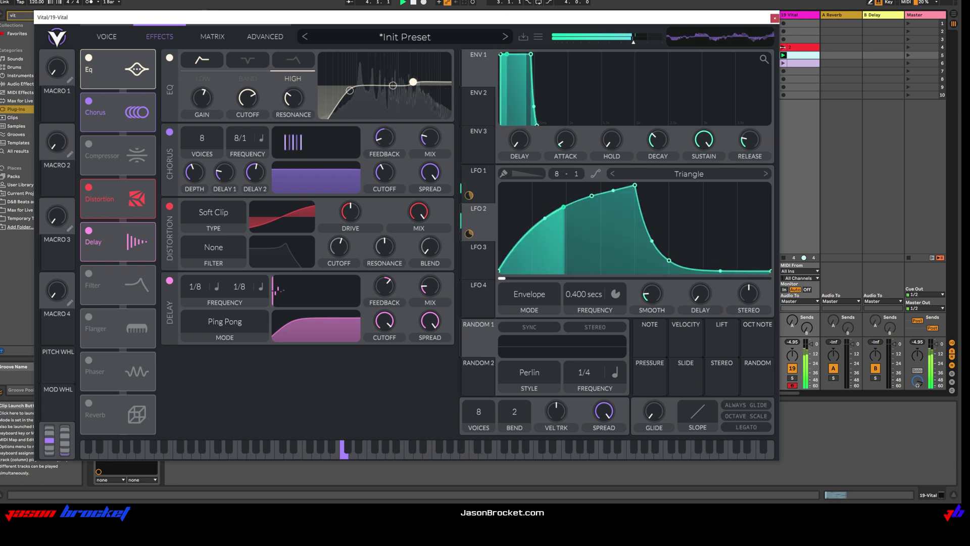
pyautogui.moveTo(761, 18); pyautogui.dragTo(743, 21)
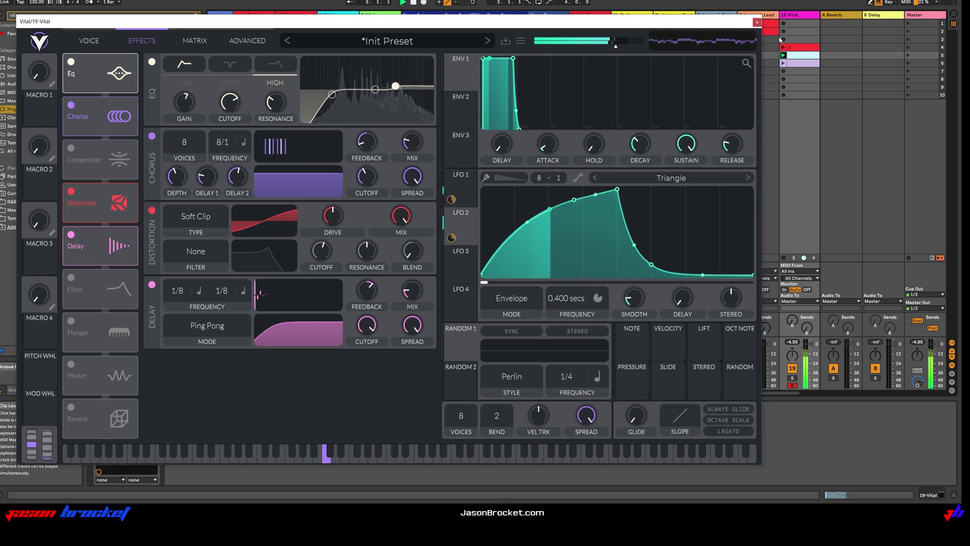
pyautogui.click(783, 47)
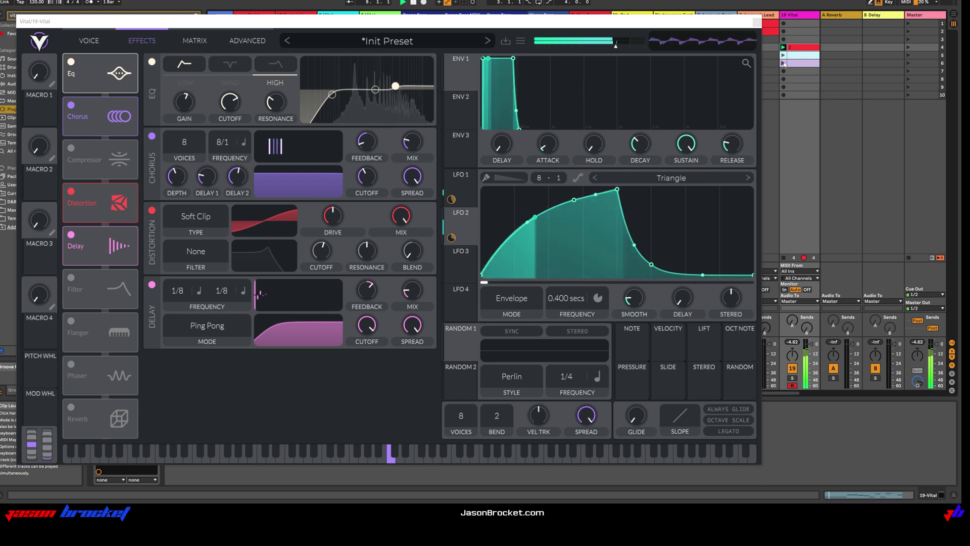
pyautogui.click(784, 63)
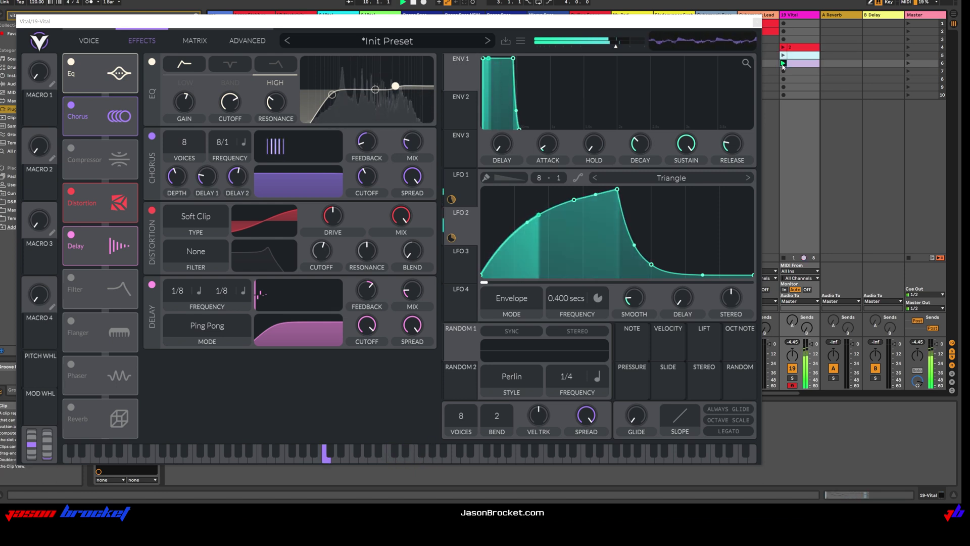